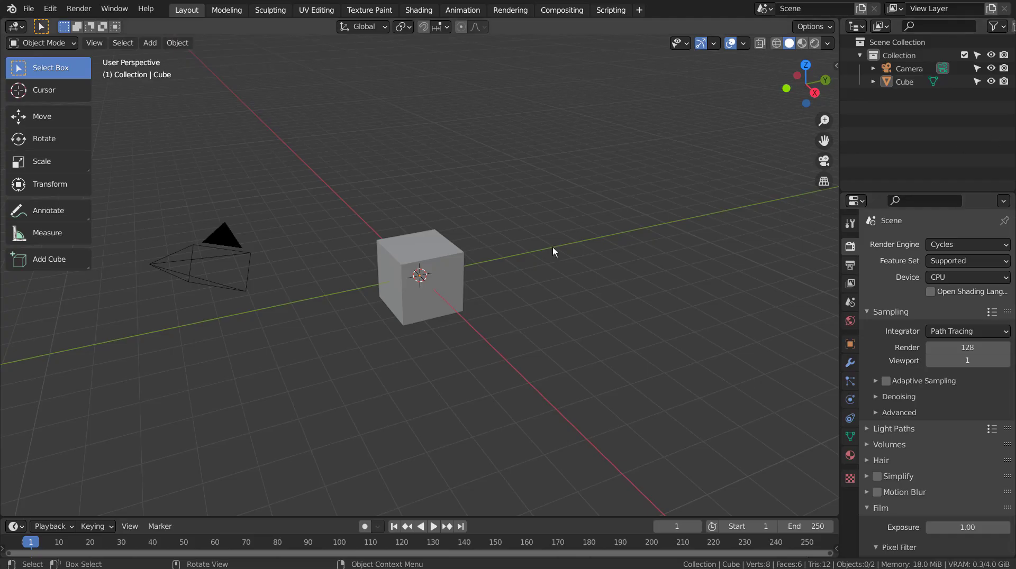
Raise the cube slightly above the grid
click(447, 281)
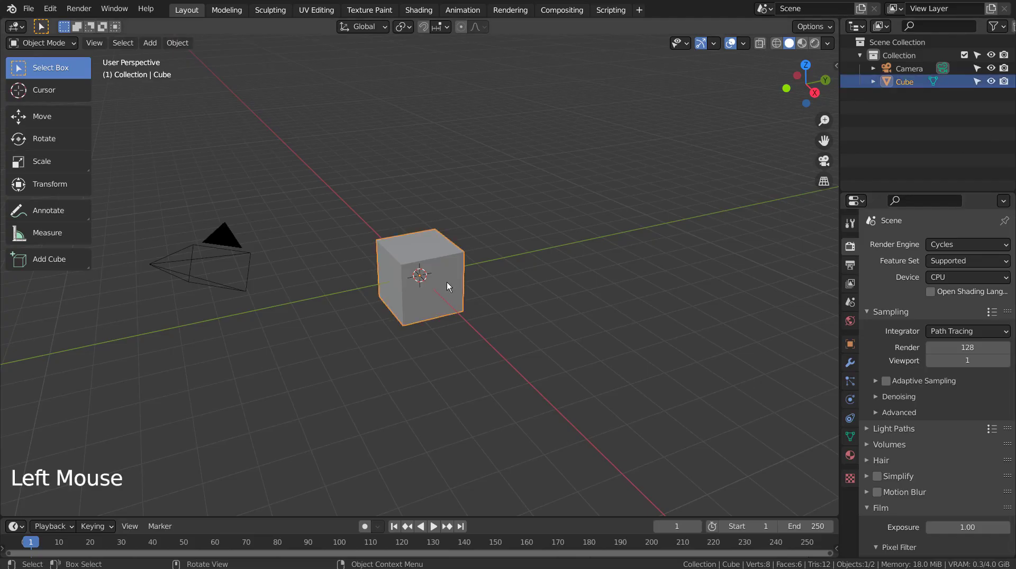
key(g)
click(447, 281)
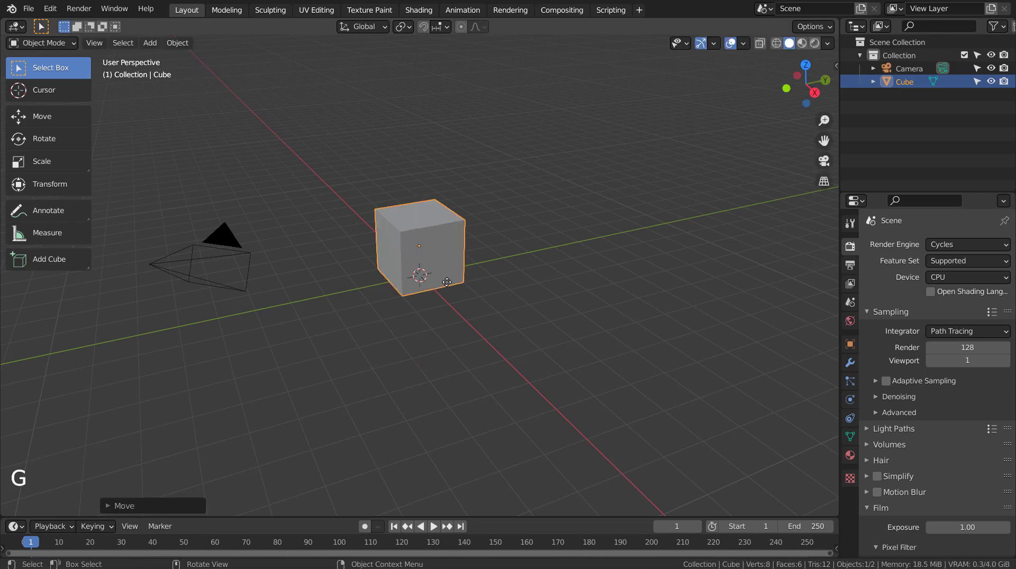
middle_drag(446, 281, 445, 343)
Add a ground plane under the cube and scale it up about 26 times
key(shift+a)
mouse_move(441, 276)
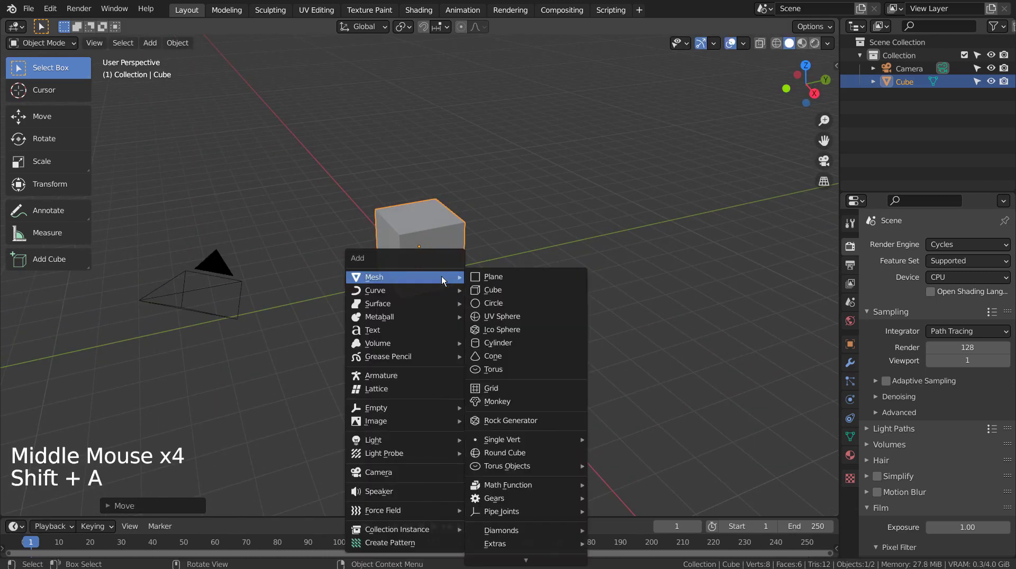
click(489, 277)
key(s)
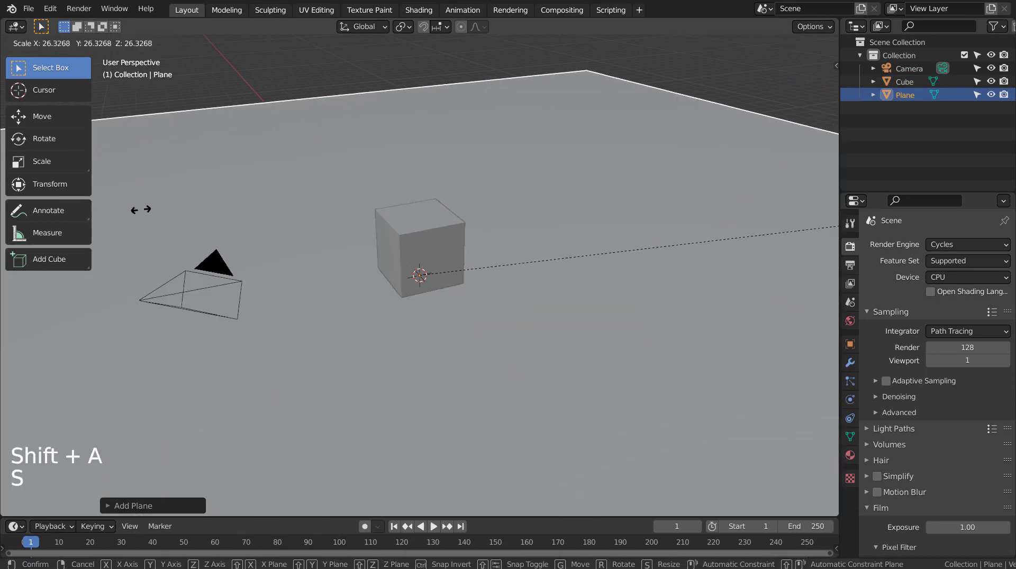
click(144, 212)
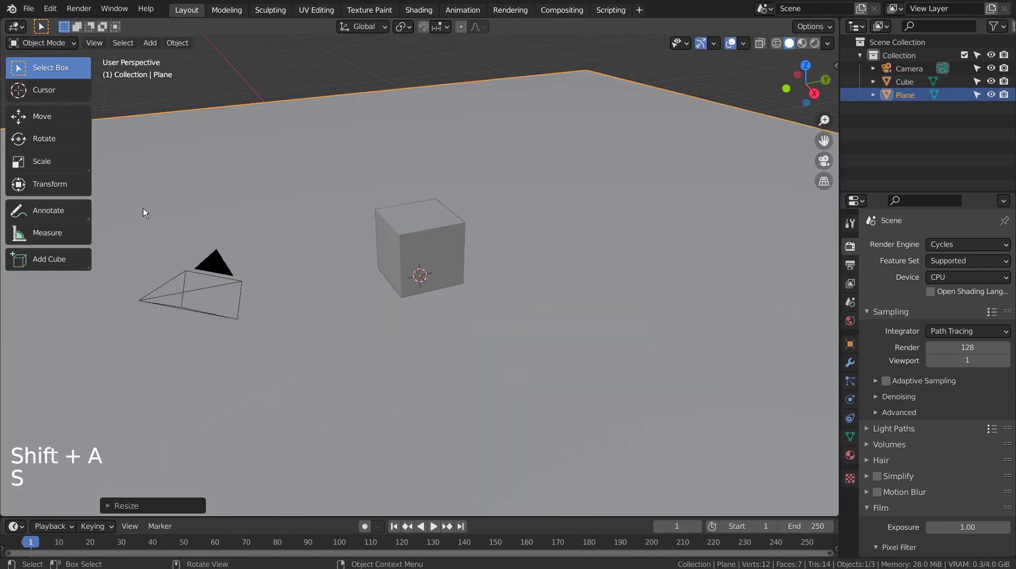
click(438, 246)
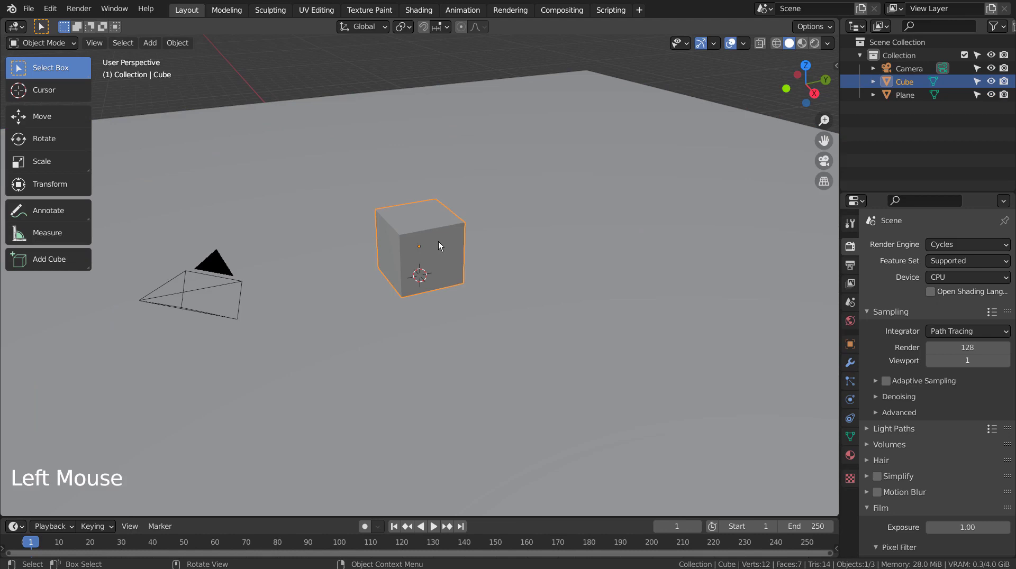
Add a Bounce Spline curve from Curve > Knots around the cube
key(shift+a)
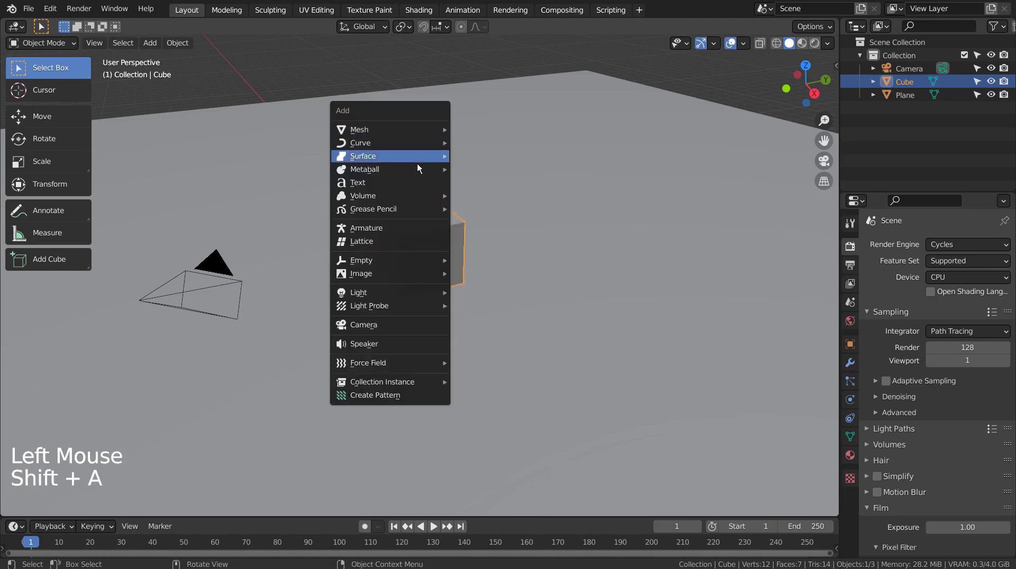
mouse_move(416, 144)
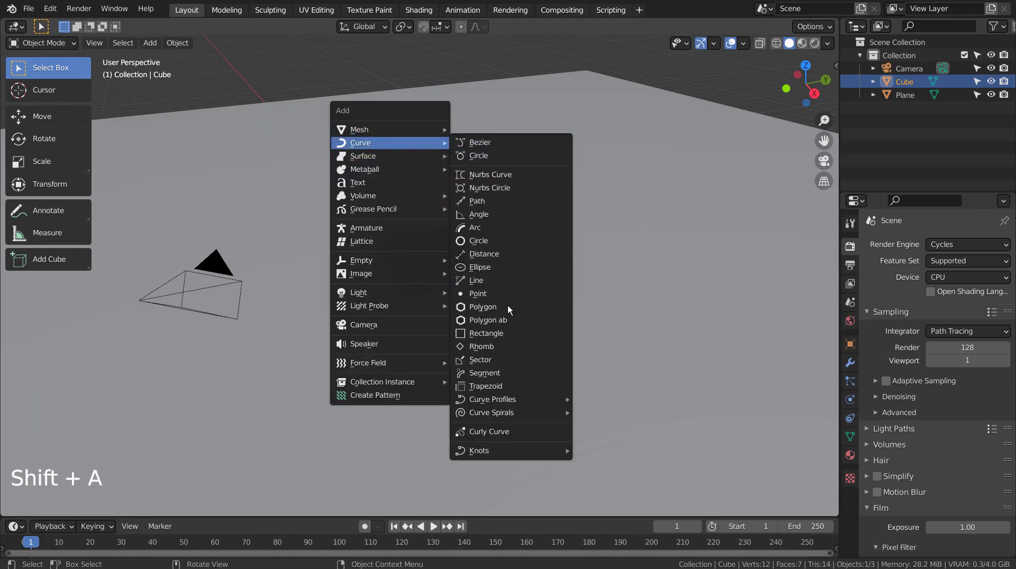
mouse_move(511, 414)
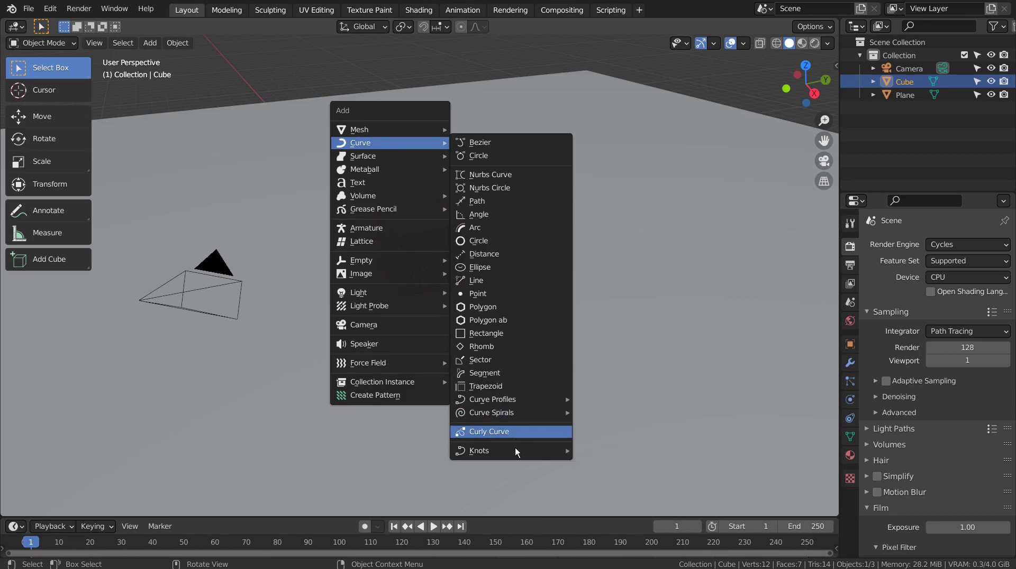
mouse_move(520, 457)
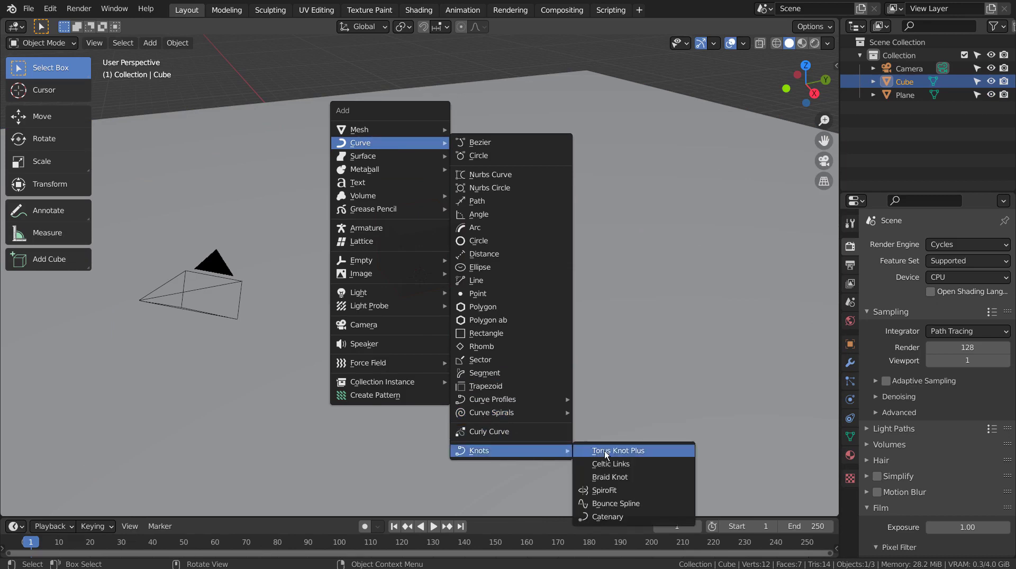
click(653, 508)
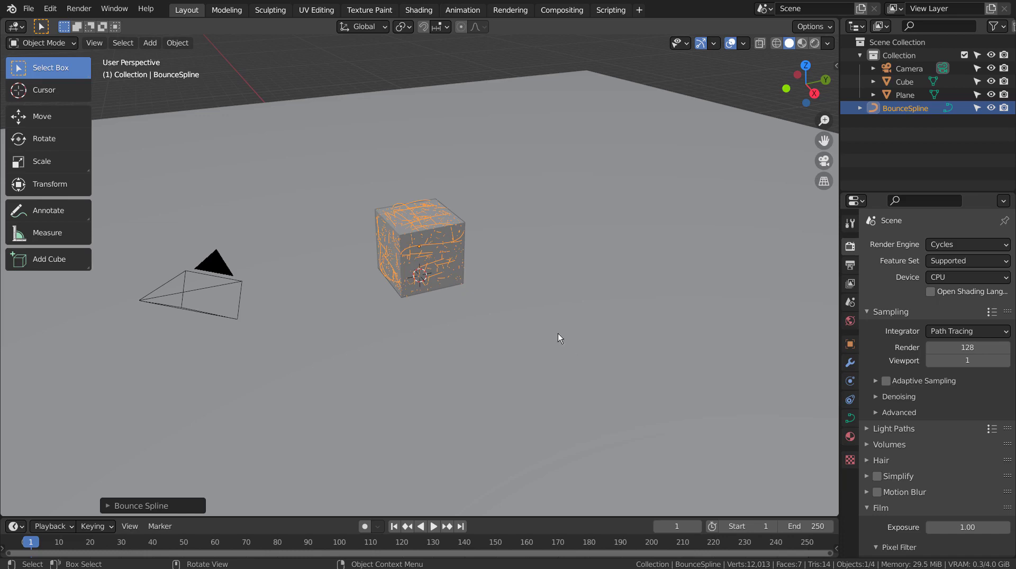
Show the centred cube in wireframe and expand the Bounce Spline settings (1000 bounces, 0.250 noise)
scroll(437, 207, up, 5)
shift+middle_drag(486, 186, 278, 393)
scroll(465, 290, up, 2)
key(shift+z)
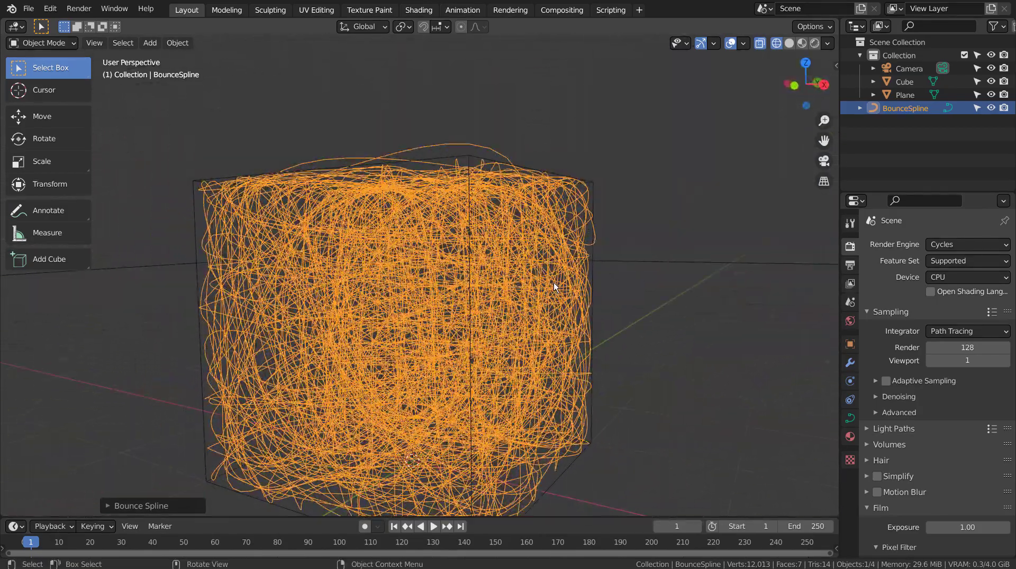
click(158, 504)
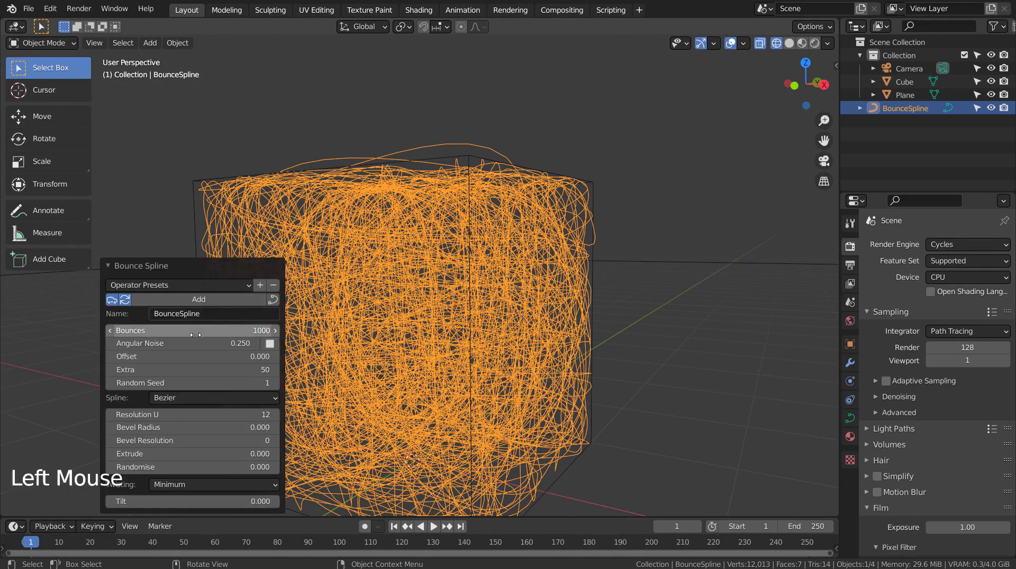
shift+click(212, 331)
shift+drag(212, 330, 180, 330)
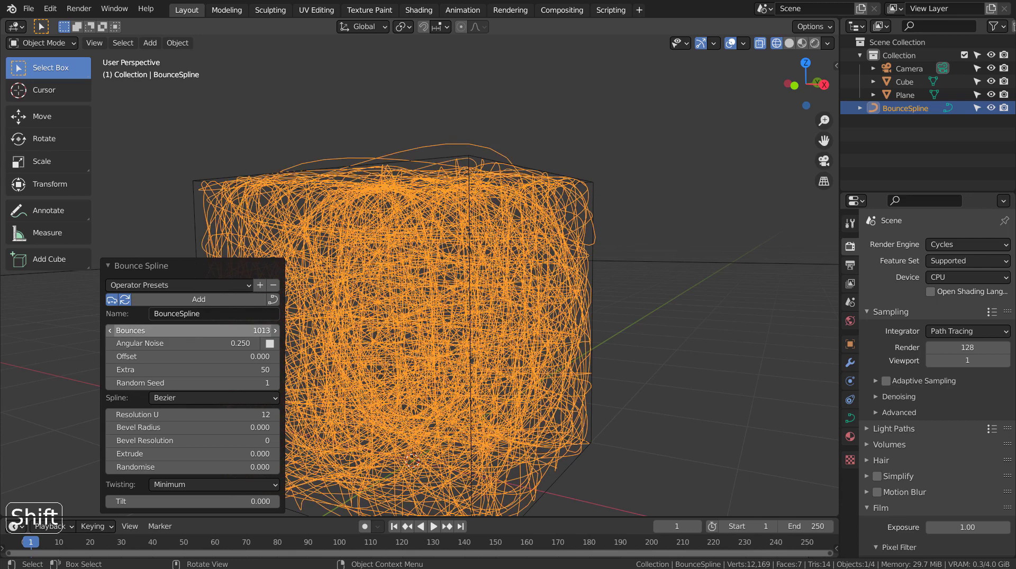
click(193, 337)
text(1000)
key(Tab)
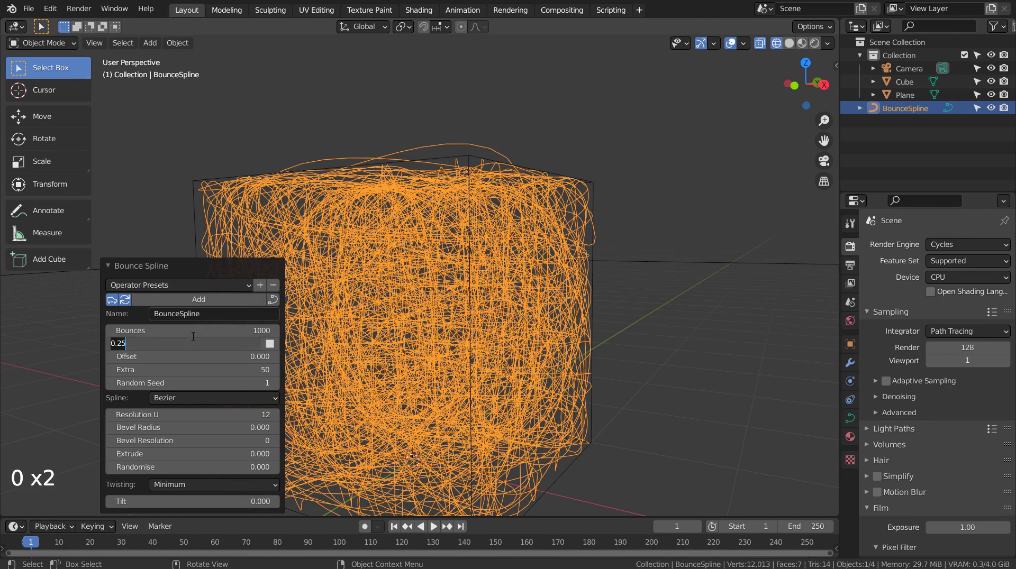
text(.5)
key(Return)
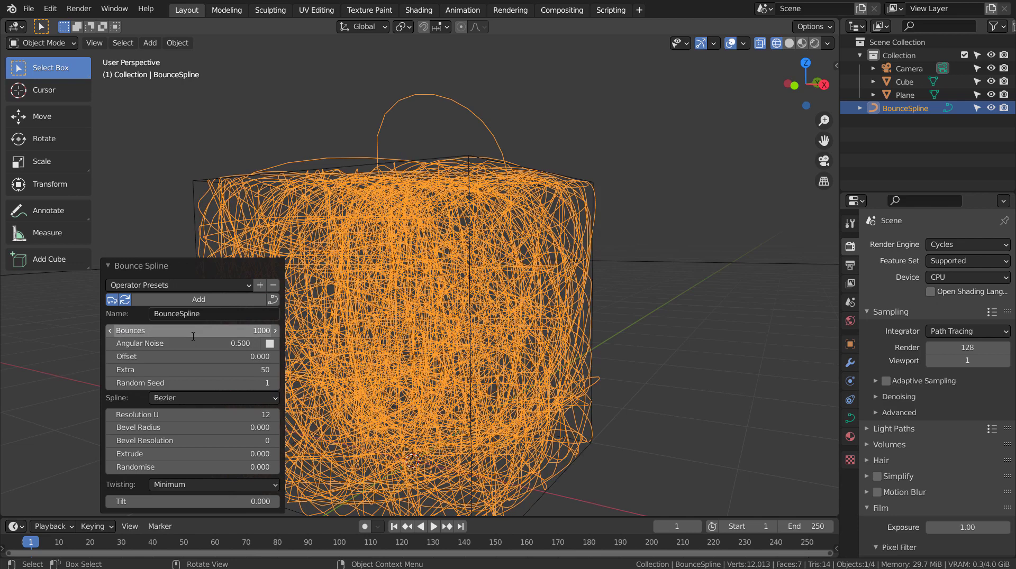
drag(193, 343, 228, 344)
double_click(227, 343)
text(3)
key(Return)
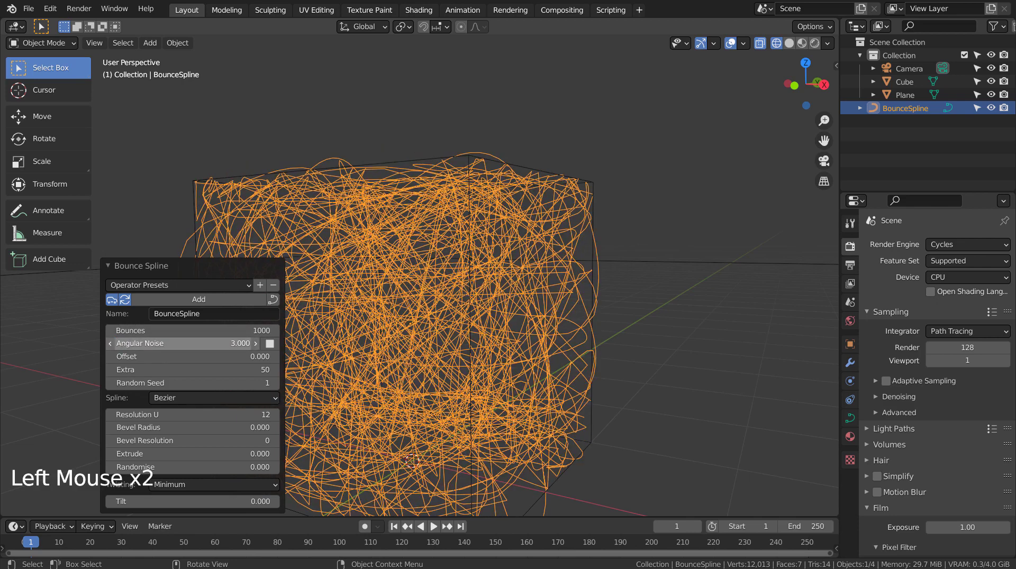
click(228, 344)
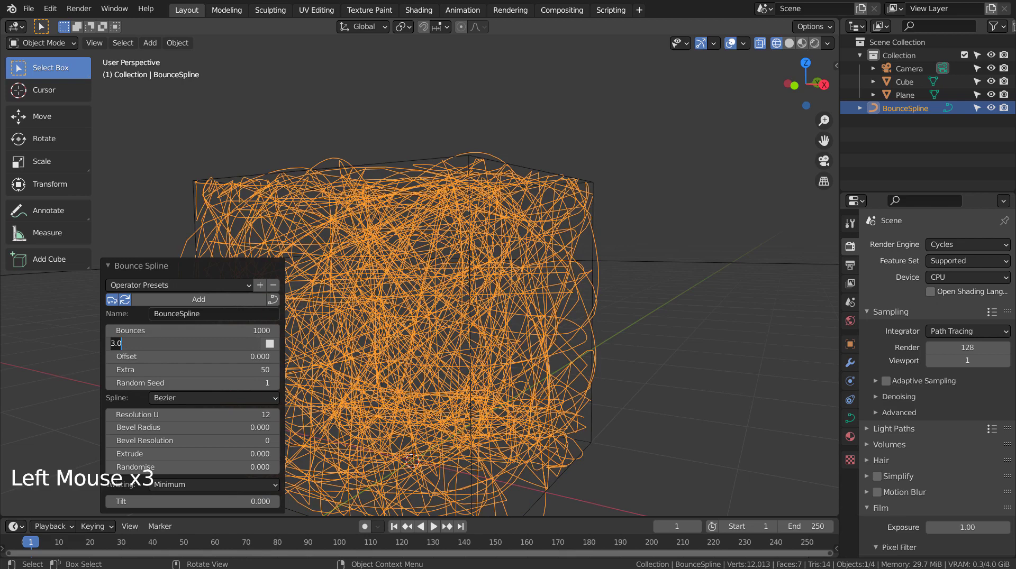
text(.5)
key(Return)
click(228, 343)
text(.25)
key(Return)
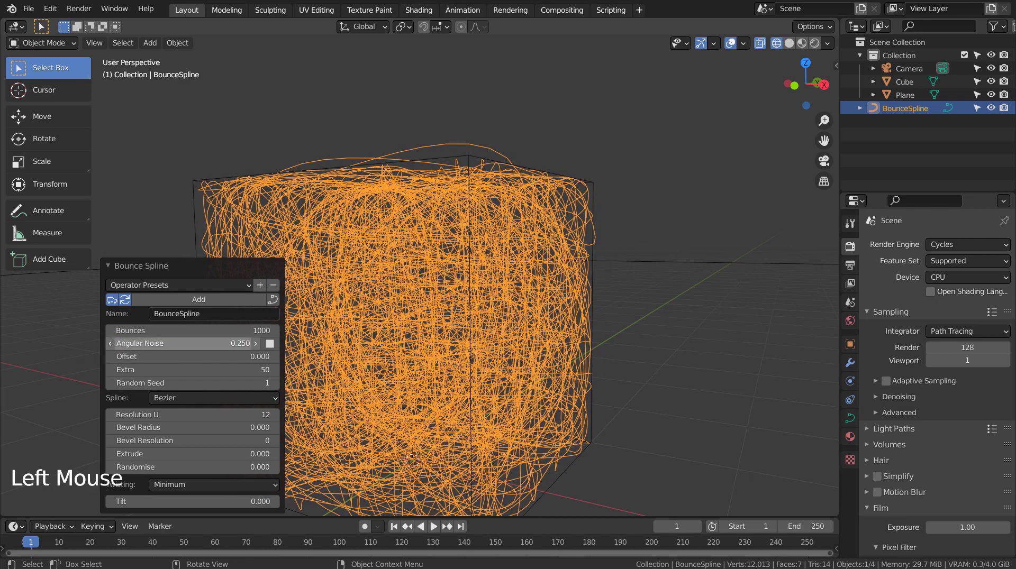
double_click(185, 356)
Set the Bounce Spline Offset to 5.000, after briefly trying 1.000
text(1)
key(Return)
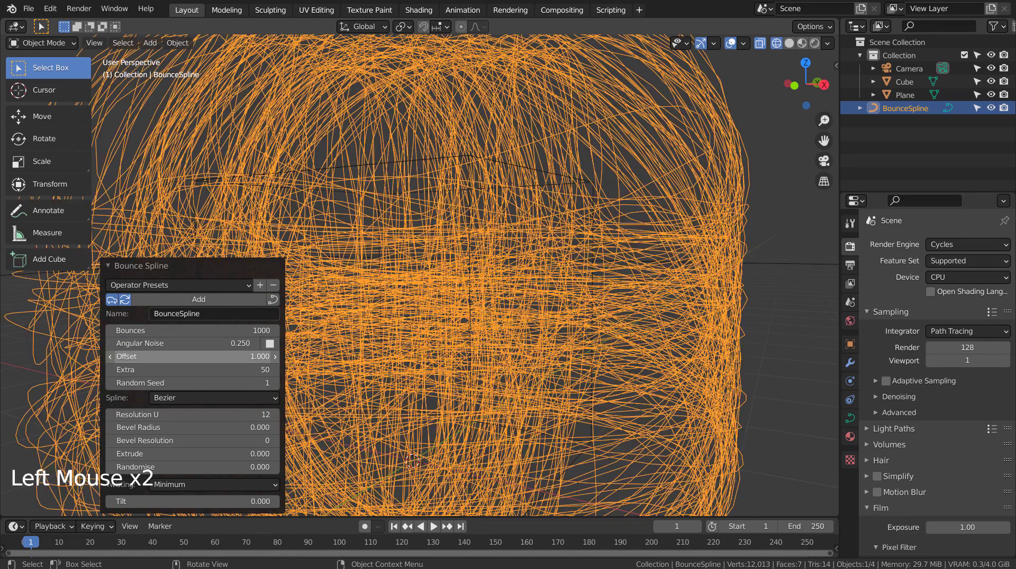
scroll(600, 355, down, 5)
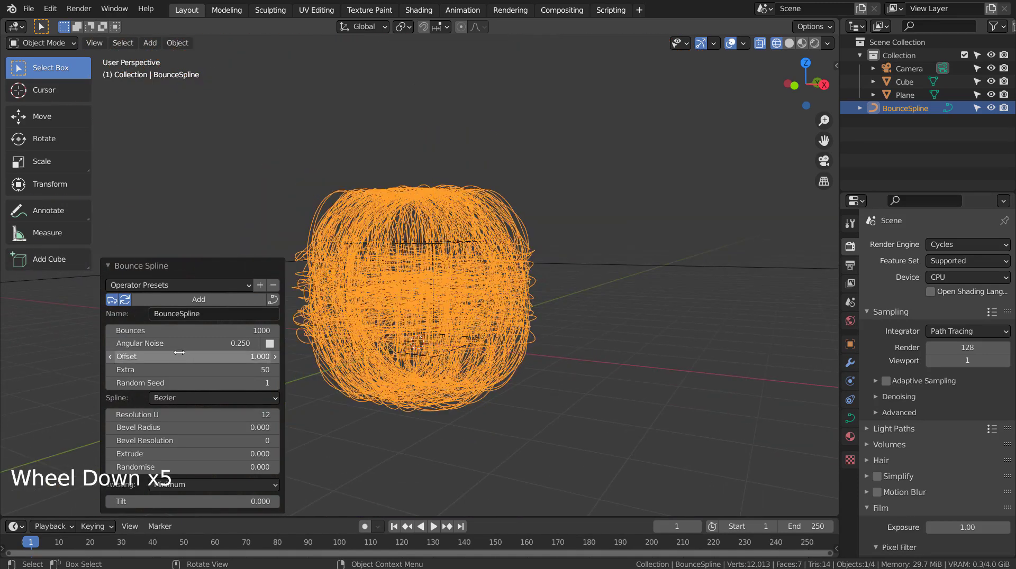
click(194, 357)
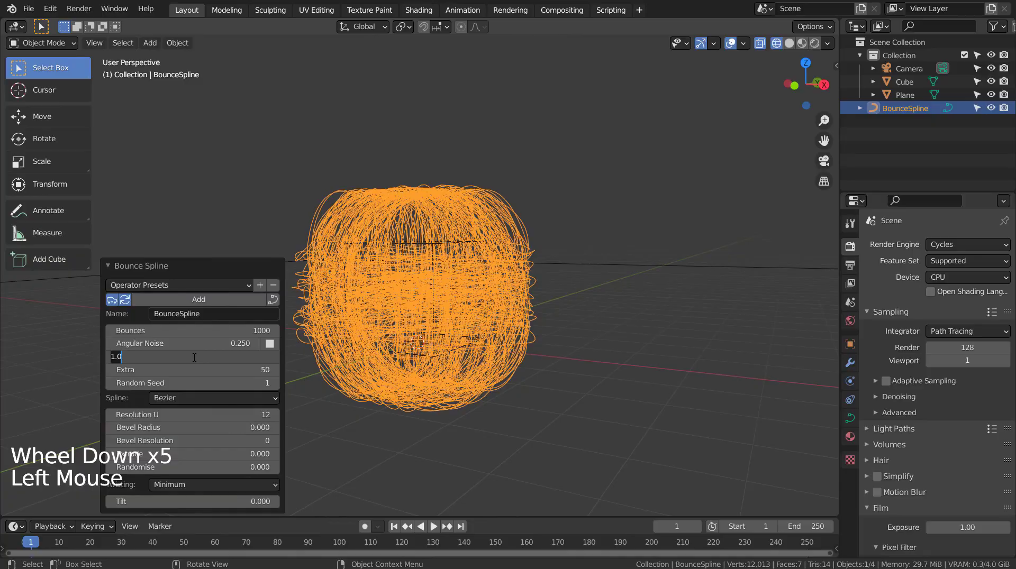
text(5)
key(Return)
scroll(688, 244, down, 5)
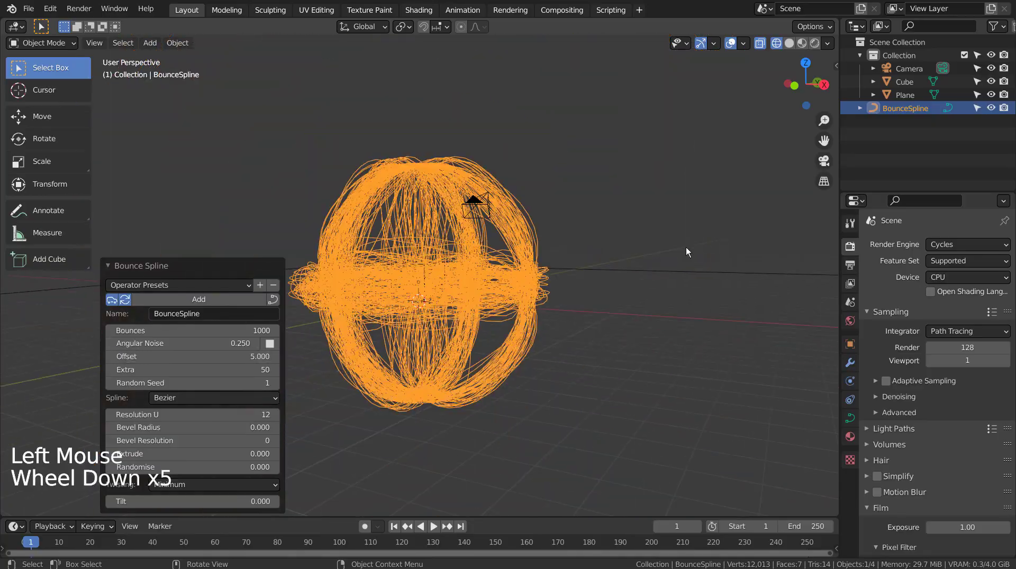
middle_drag(570, 309, 530, 360)
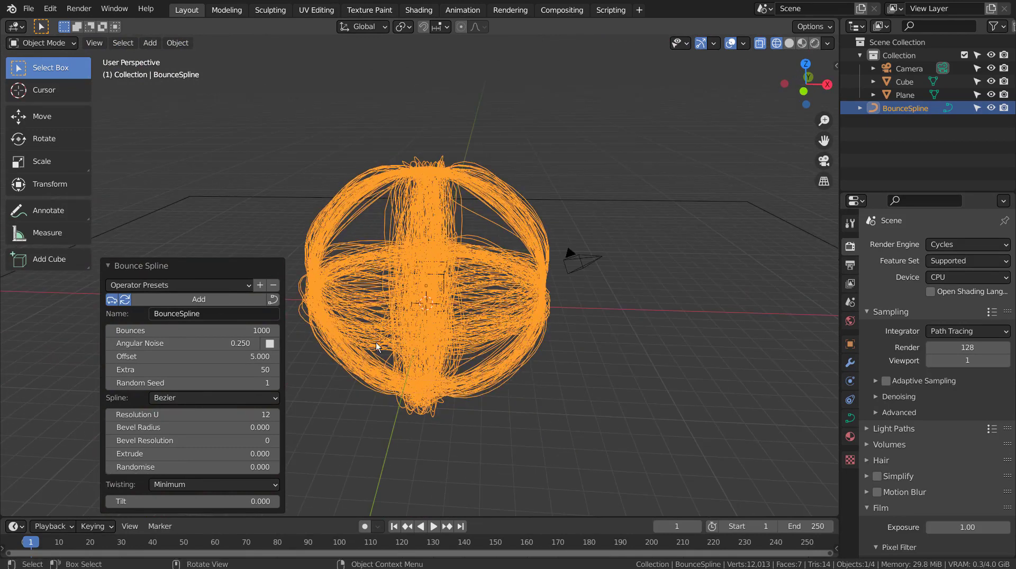
Try Random Seed 5, then restore it to 1
click(201, 383)
text(5)
key(Return)
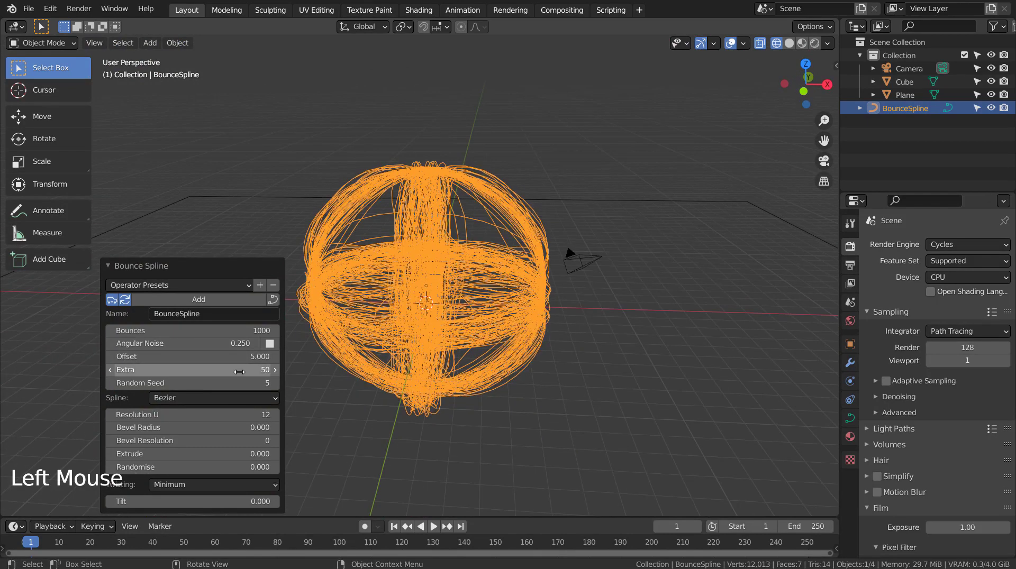
double_click(217, 383)
text(1)
key(Return)
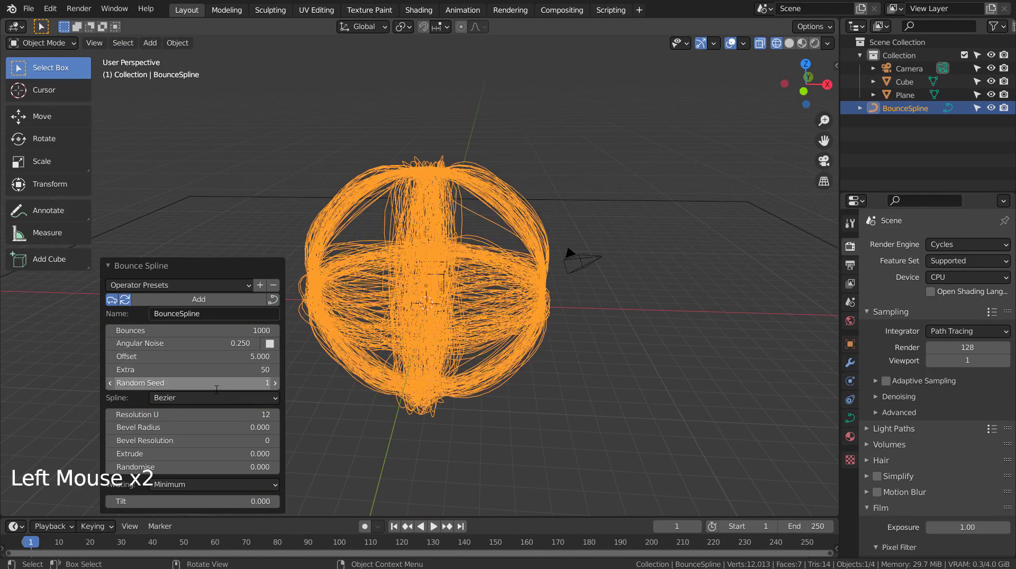
Set Resolution U to 1 for a coarse, straight-edged spline
click(226, 414)
text(1)
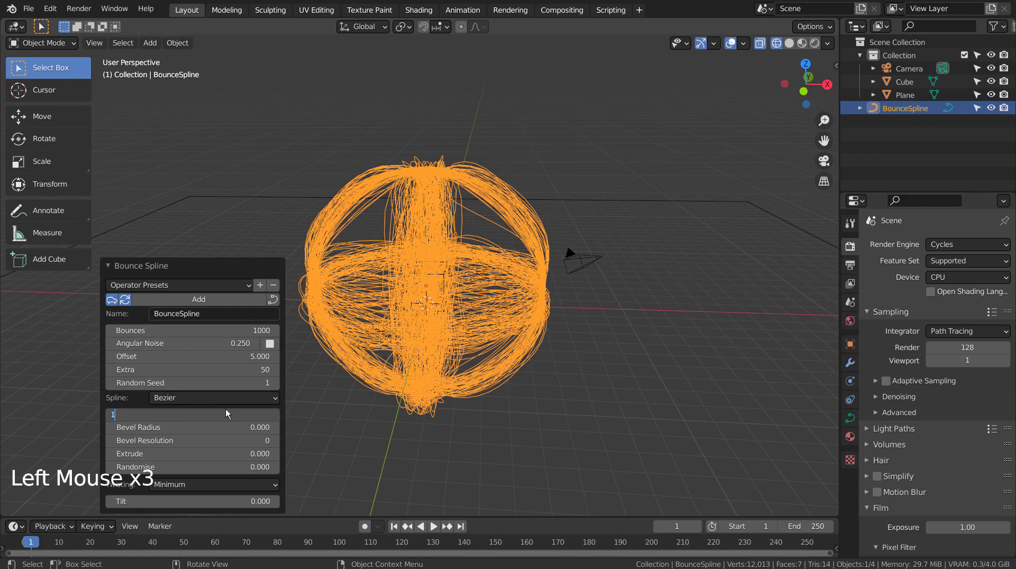
key(Return)
middle_drag(408, 397, 322, 384)
Restore Resolution U to 12, set Bevel Radius to 0.1, and switch to solid shading
click(161, 414)
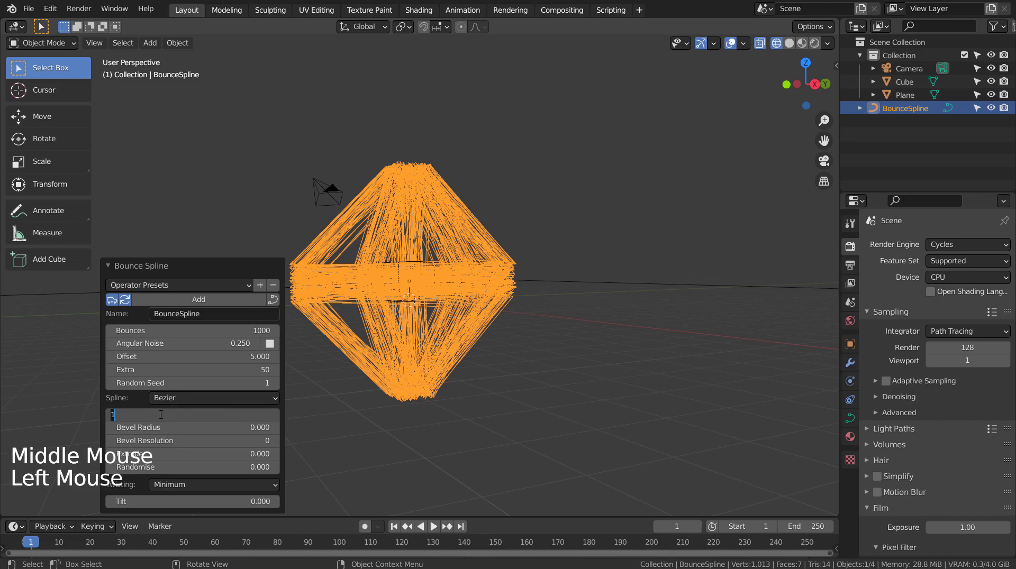
text(12)
key(Return)
double_click(186, 426)
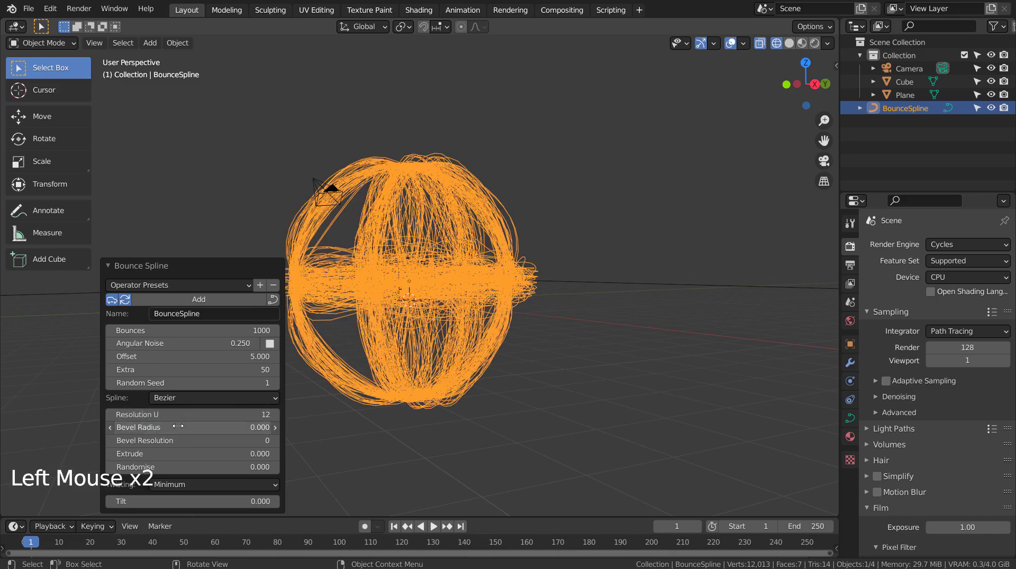
text(.1)
key(Return)
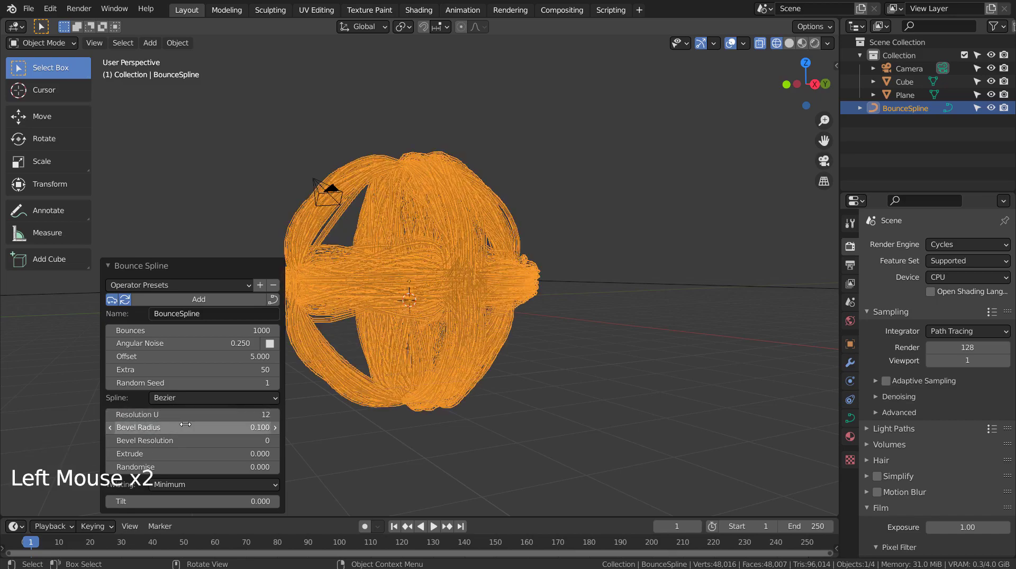
scroll(481, 300, up, 5)
mouse_move(483, 300)
middle_down()
mouse_move(528, 350)
mouse_move(681, 299)
mouse_move(608, 270)
mouse_move(460, 294)
middle_up()
key(shift+z)
scroll(607, 270, down, 3)
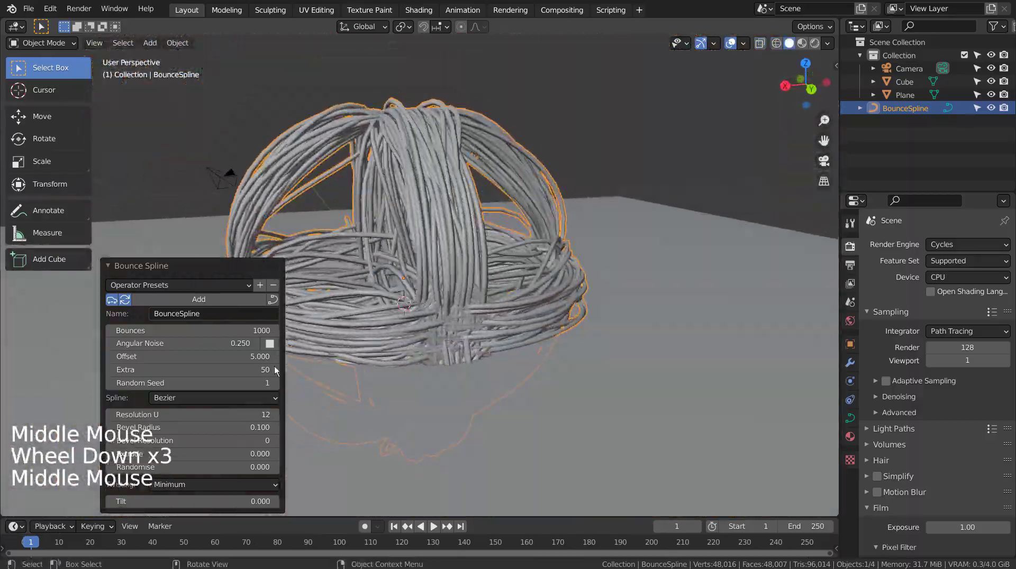
Try an Extrude of 0.1, then reset it to 0
click(195, 452)
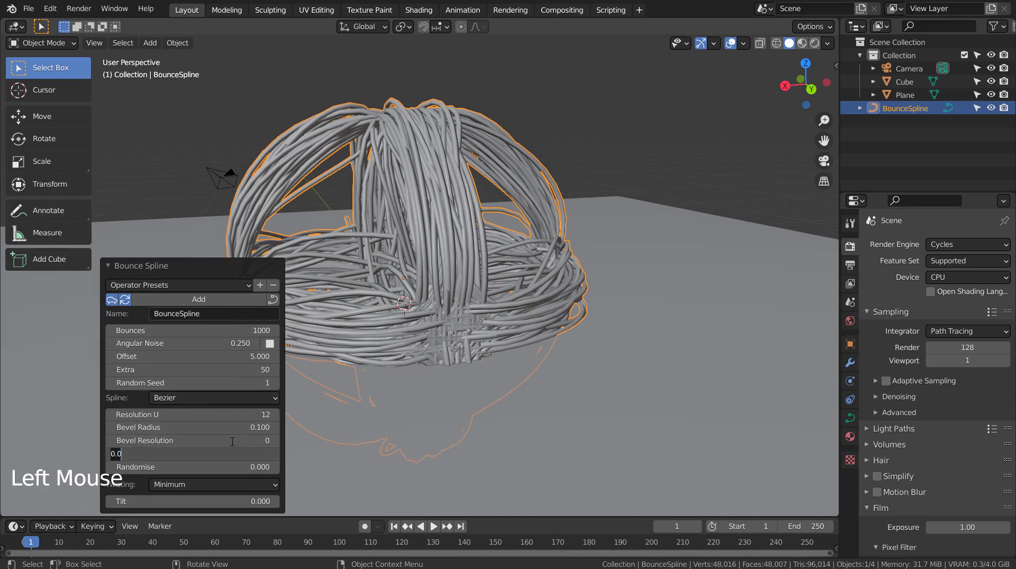
text(.1)
key(Return)
middle_drag(432, 290, 651, 304)
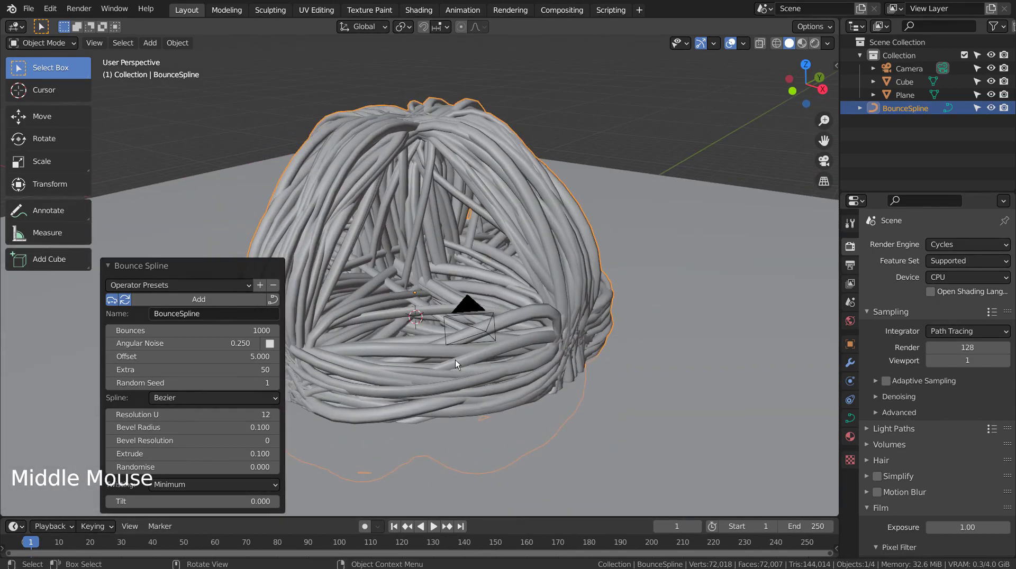
click(202, 453)
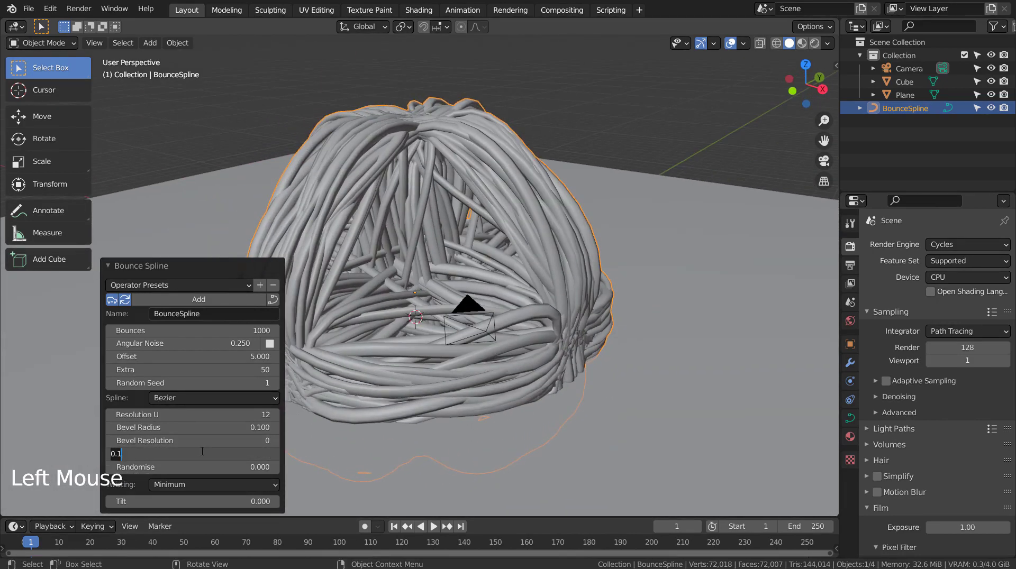
text(.0)
key(BackSpace)
key(Return)
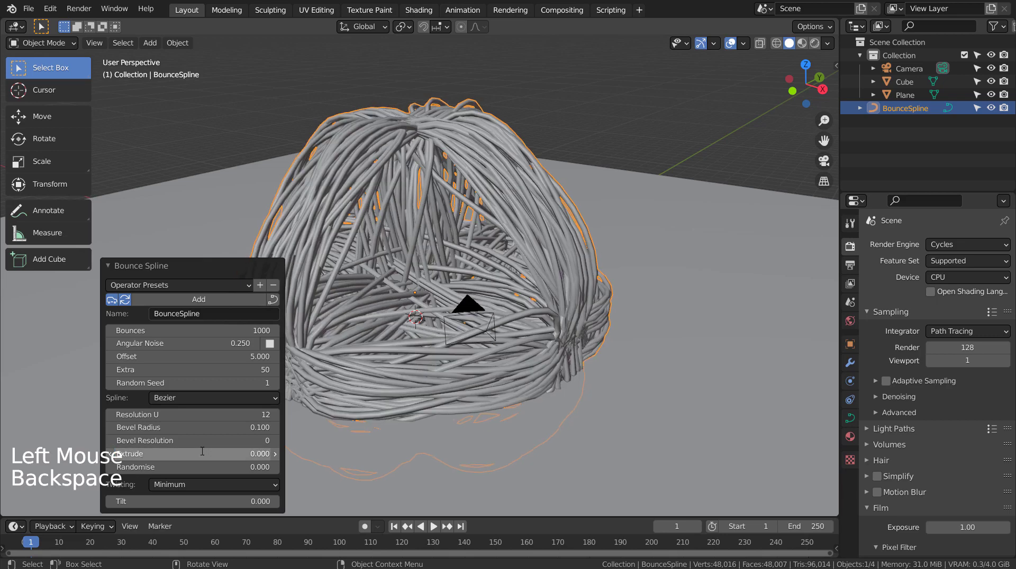
Try a Randomise of 1, then reset it to 0
click(217, 465)
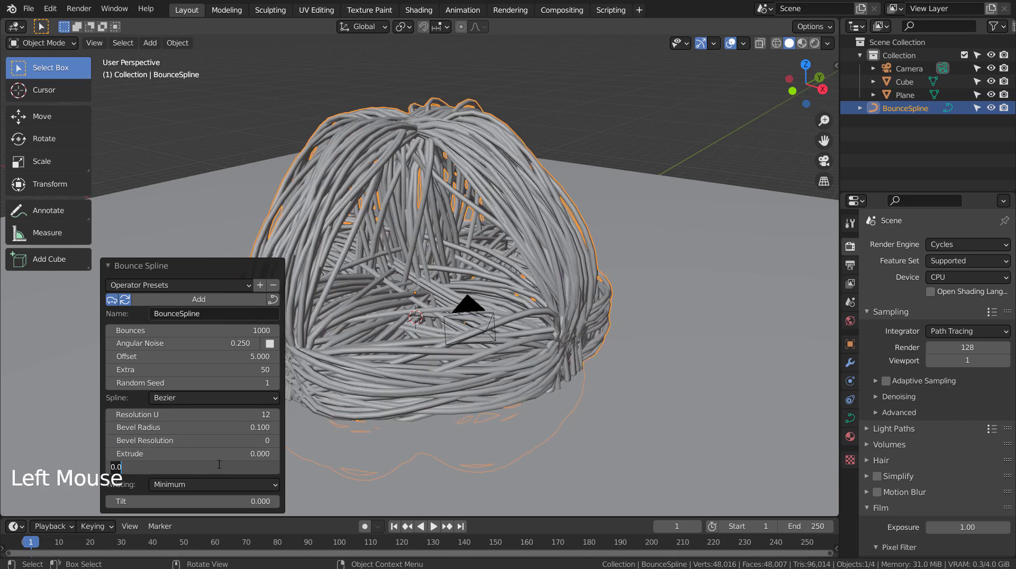
text(1)
key(Return)
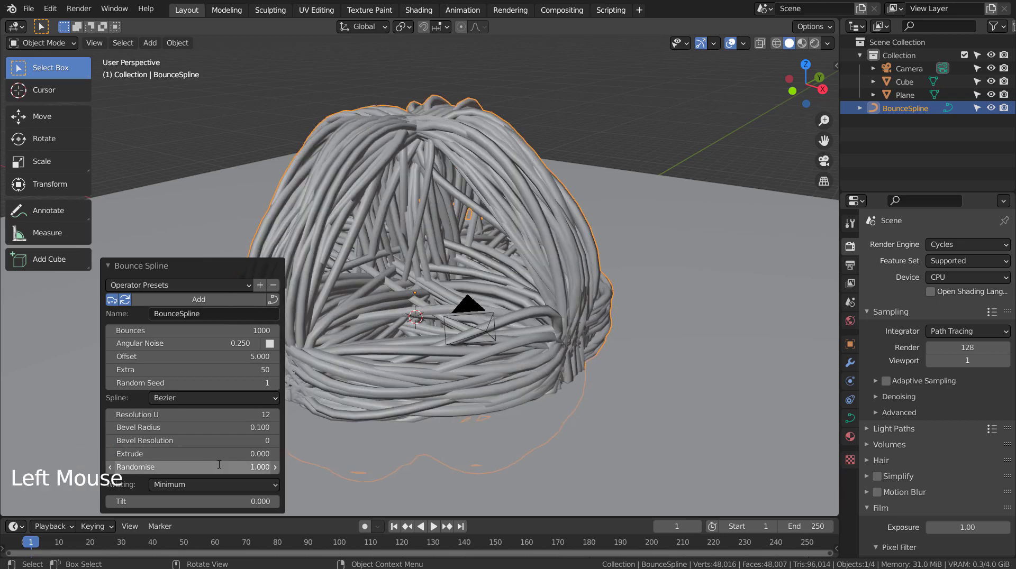
click(219, 464)
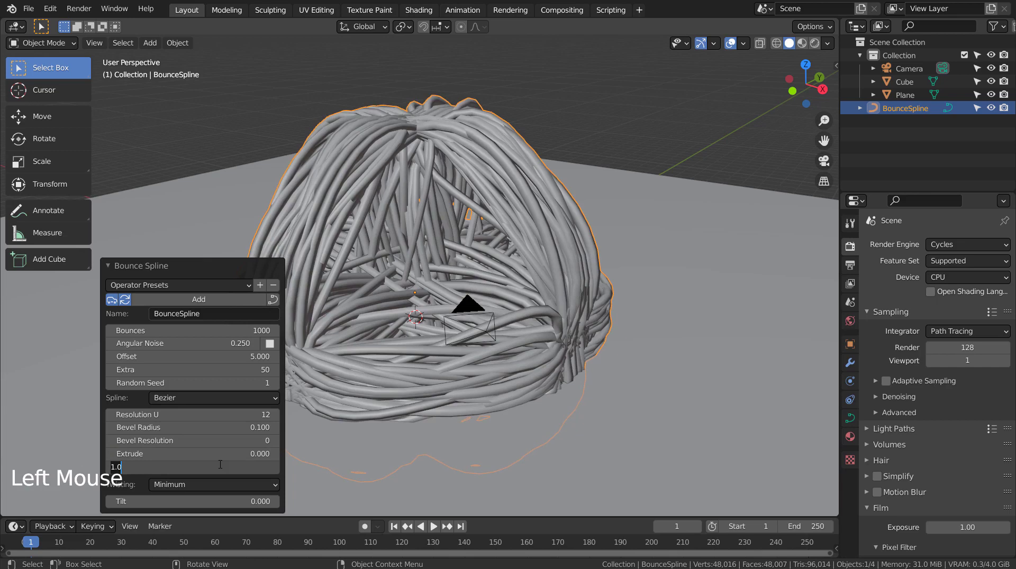
text(0)
key(Return)
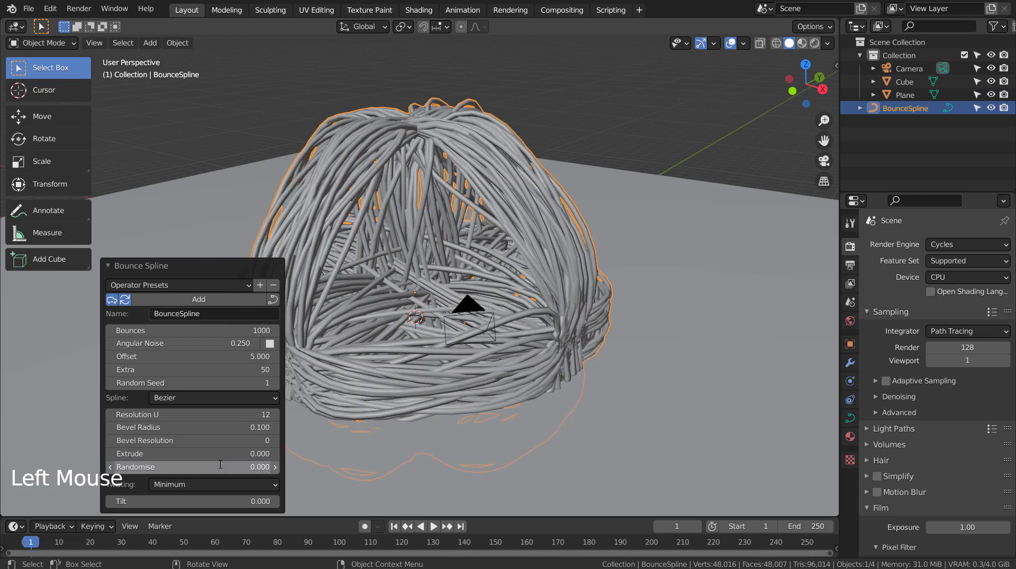
Try Z-Up and Tangent twisting, then return twisting to Minimum
click(249, 484)
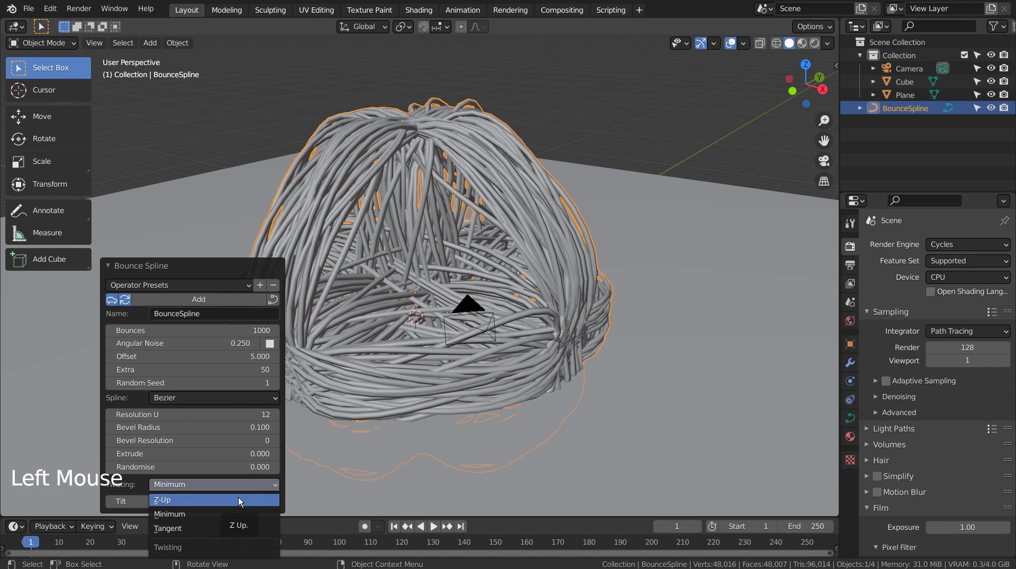
click(239, 501)
click(230, 487)
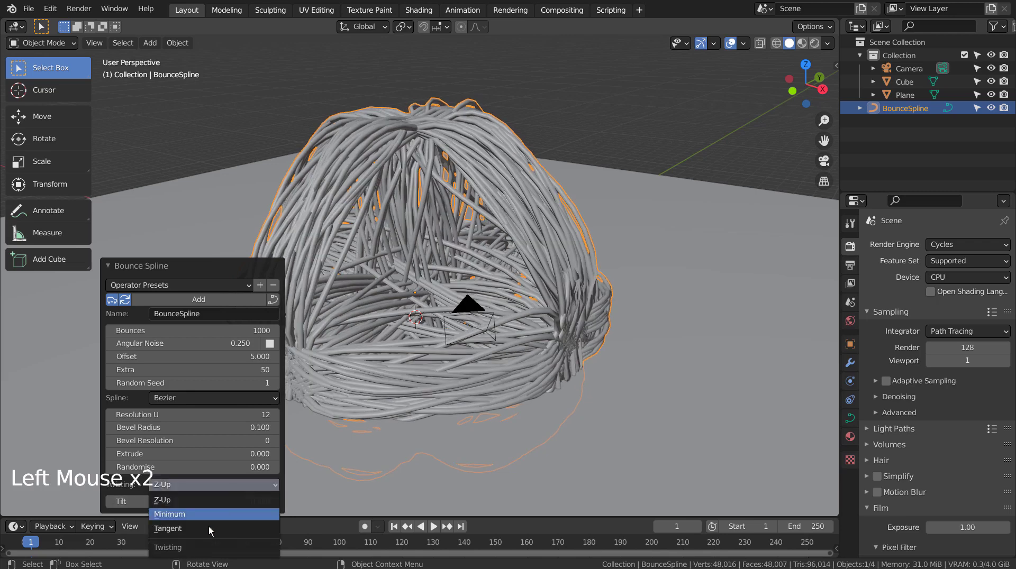
click(208, 528)
click(229, 471)
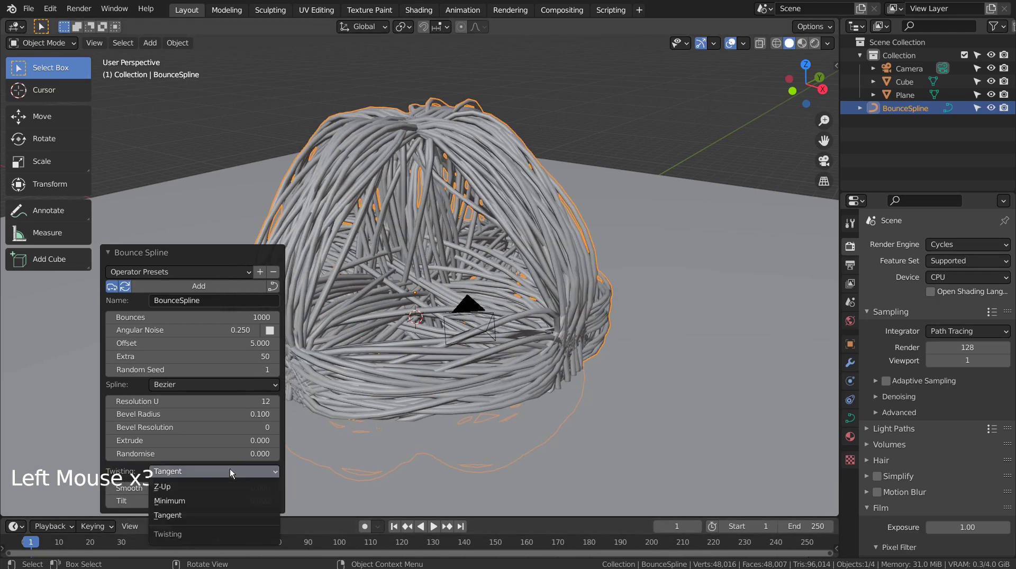
click(230, 469)
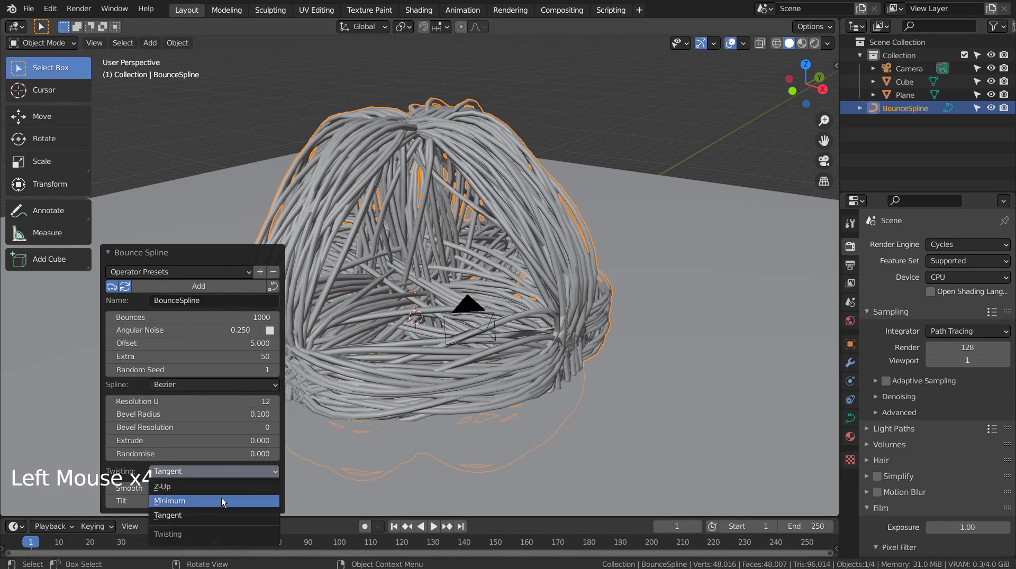
click(222, 501)
click(200, 501)
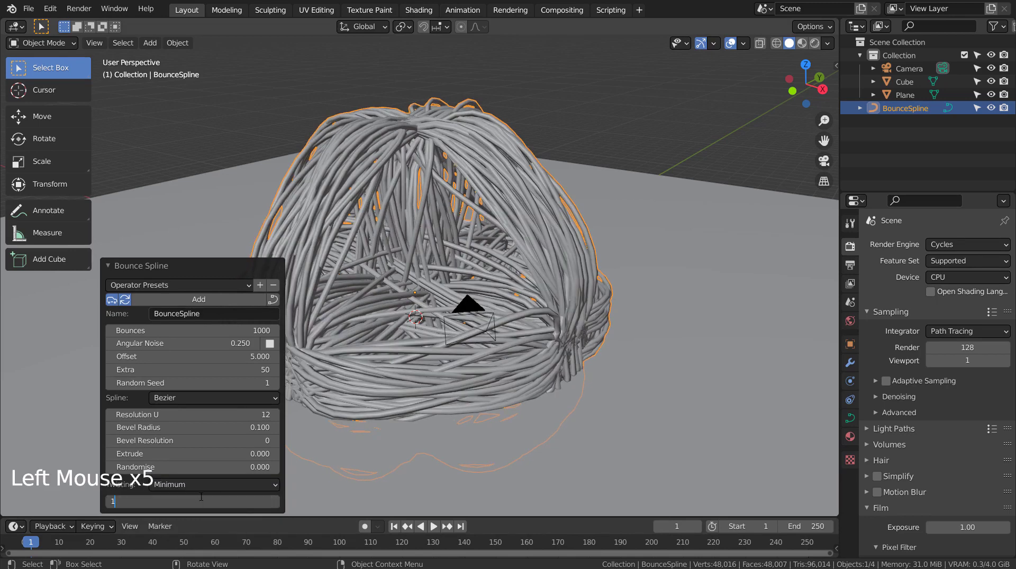
click(220, 493)
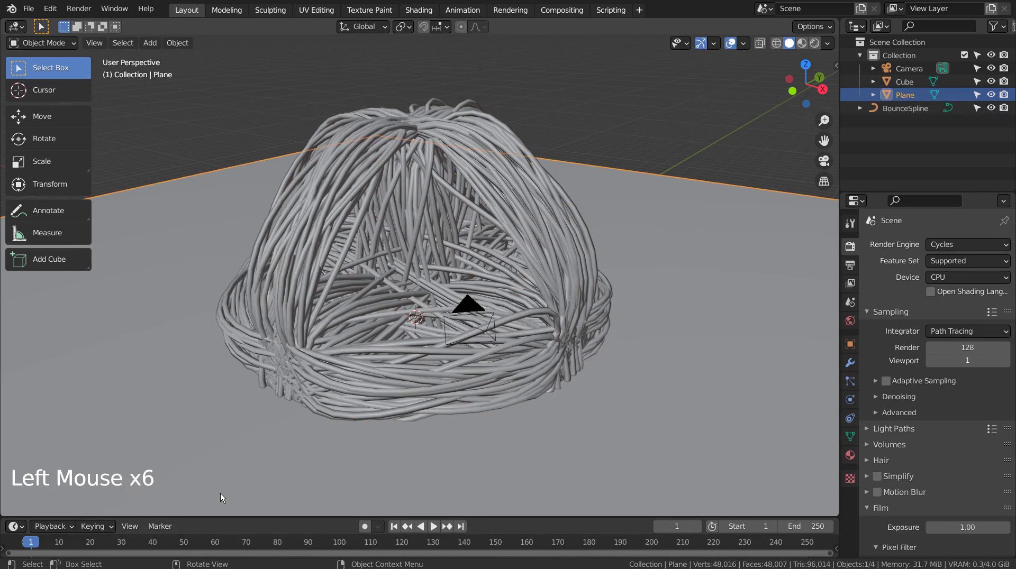
Lift the BounceSpline ball 5.29 m in front view to rest on the plane
middle_drag(457, 289, 441, 309)
click(434, 262)
middle_drag(434, 262, 458, 258)
key(KP_1)
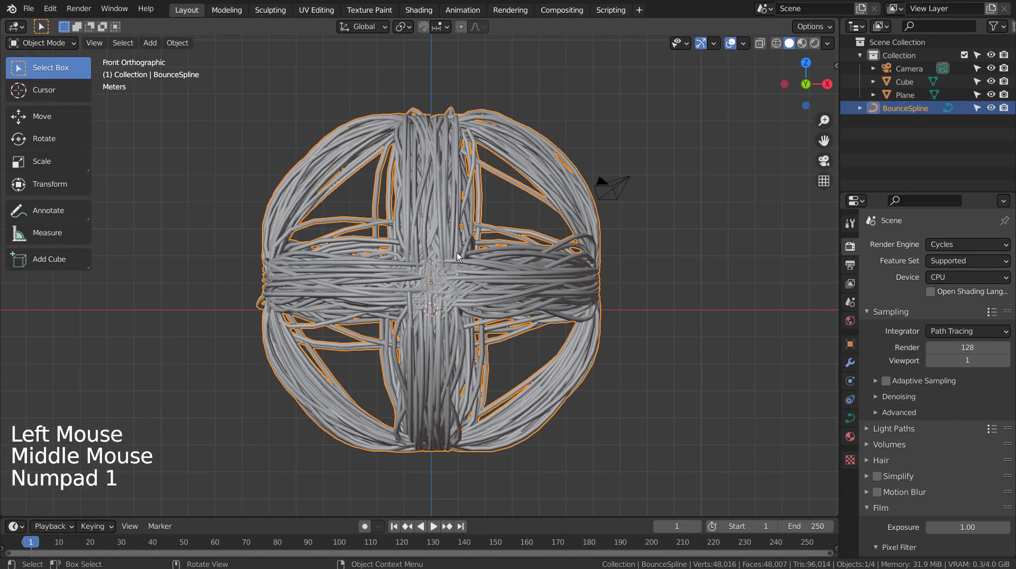
key(g)
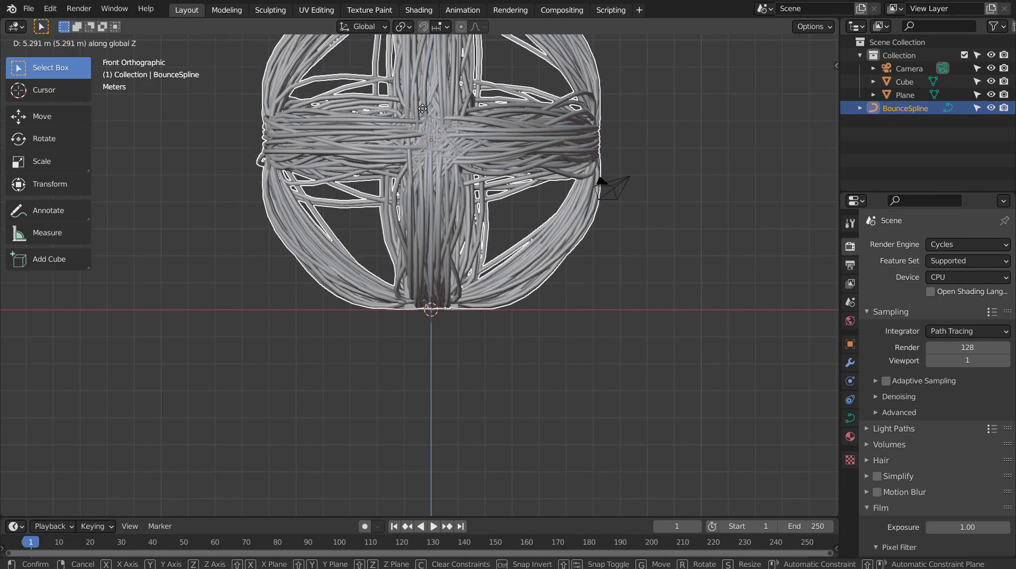
click(422, 109)
middle_drag(422, 109, 645, 326)
Delete the cube inside the spline ball
click(429, 268)
key(x)
scroll(533, 334, down, 5)
Enlarge the ground plane 2.807 times
click(631, 316)
key(s)
click(344, 225)
middle_drag(344, 225, 282, 280)
shift+middle_drag(281, 280, 297, 325)
middle_drag(298, 325, 328, 294)
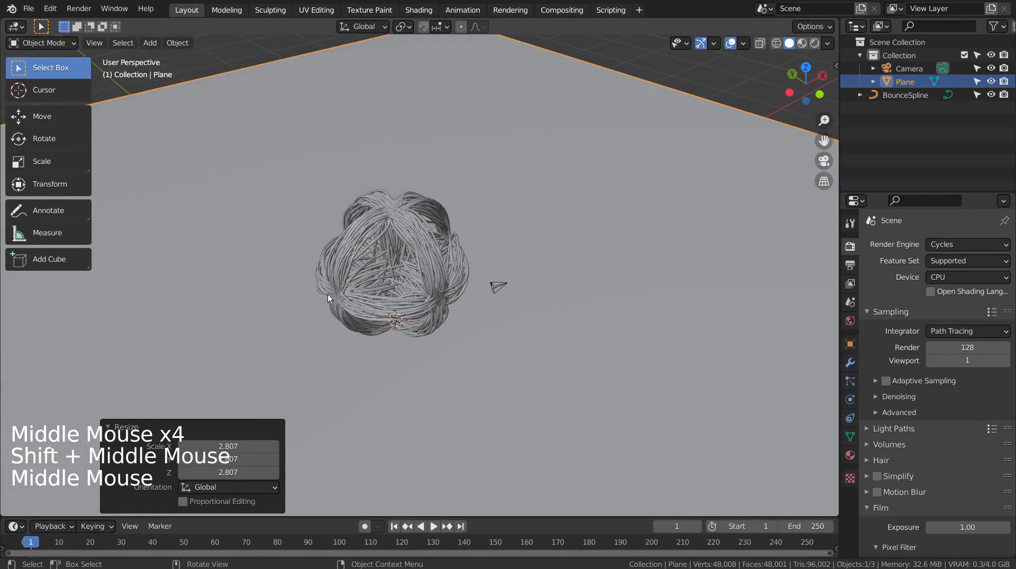
Align the camera to the current view, then scale the plane down to 0.694
key(ctrl+alt+KP_0)
key(shift+grave)
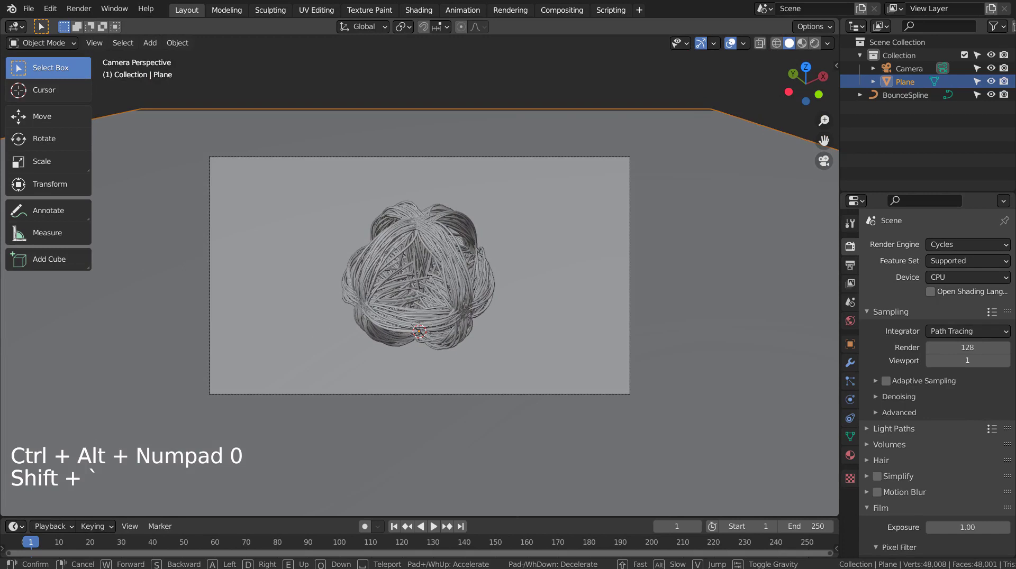
click(442, 284)
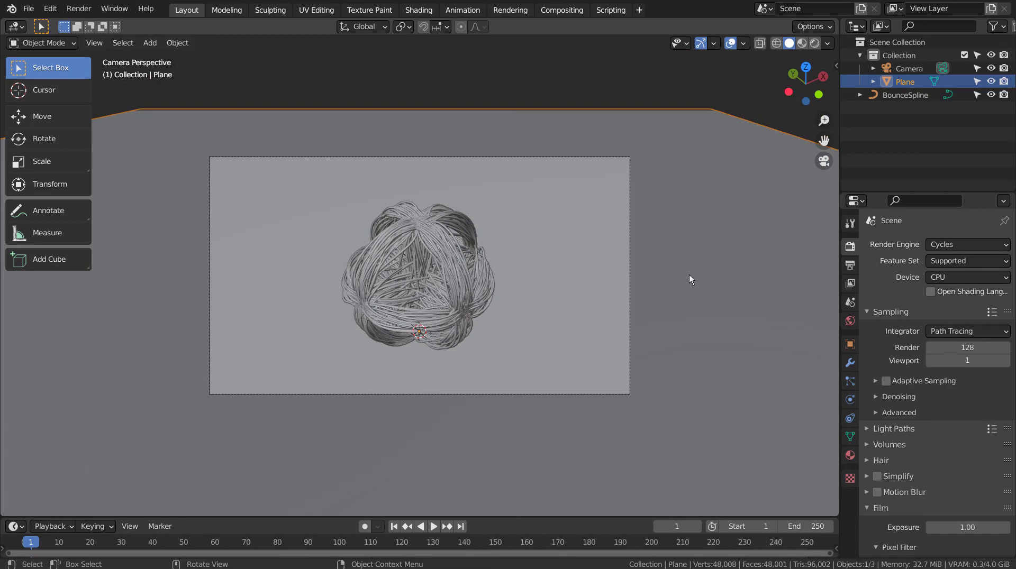
key(s)
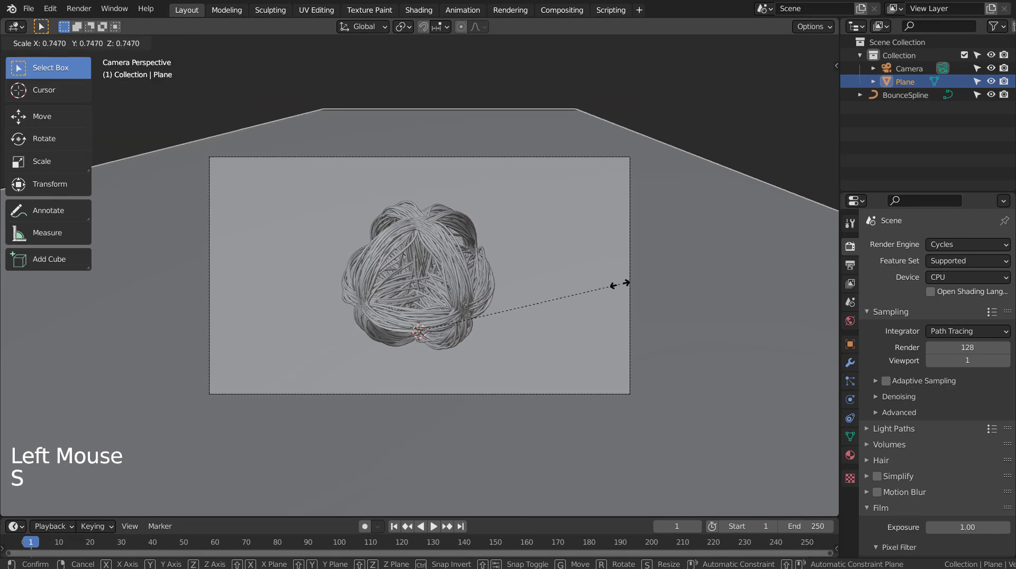
click(608, 299)
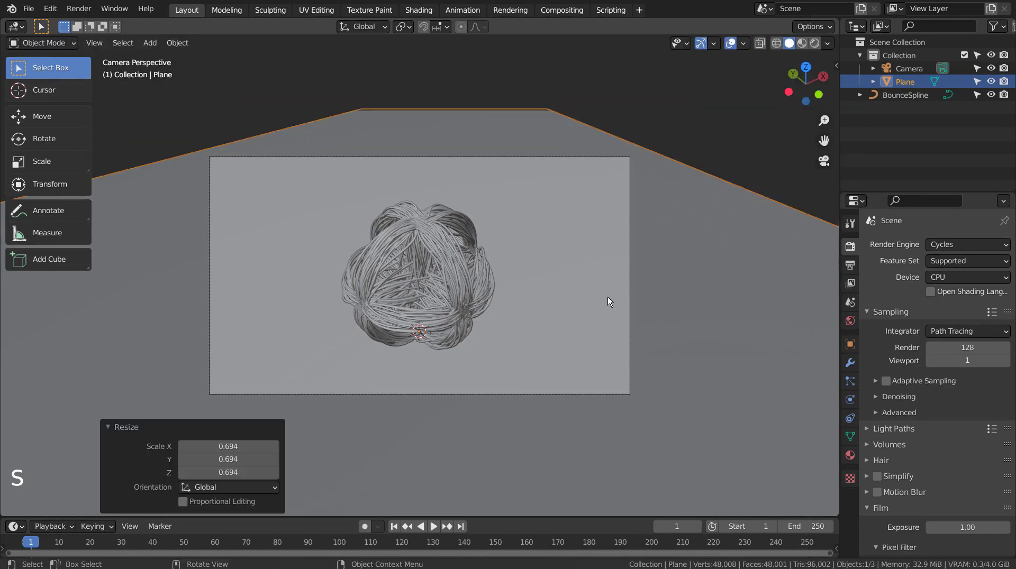
In the Shading workspace, create a new material for the plane
click(368, 9)
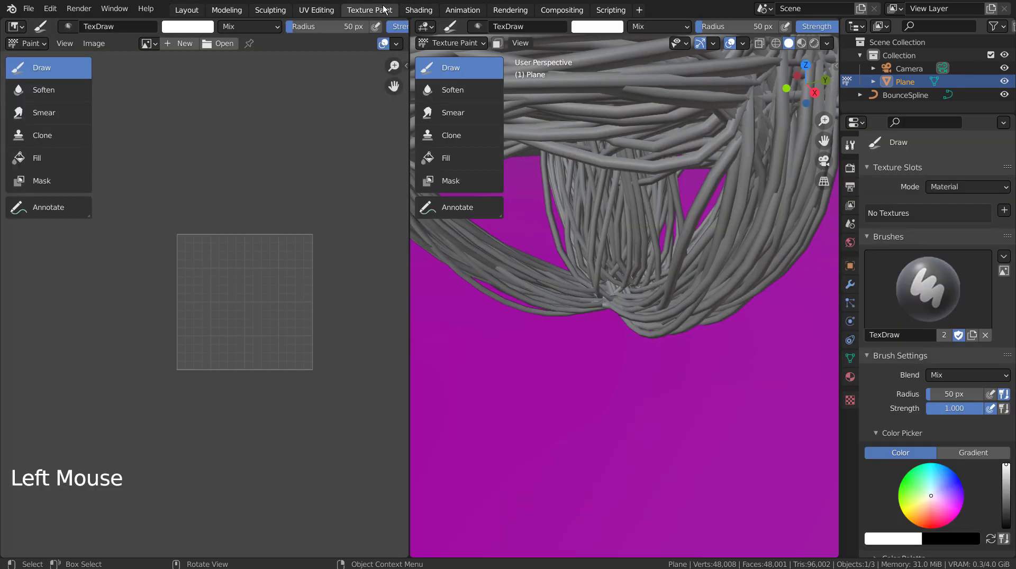
click(418, 10)
click(522, 336)
click(456, 377)
Load the five PavingStones065 texture maps through Principled Texture Setup
key(ctrl+shift+r)
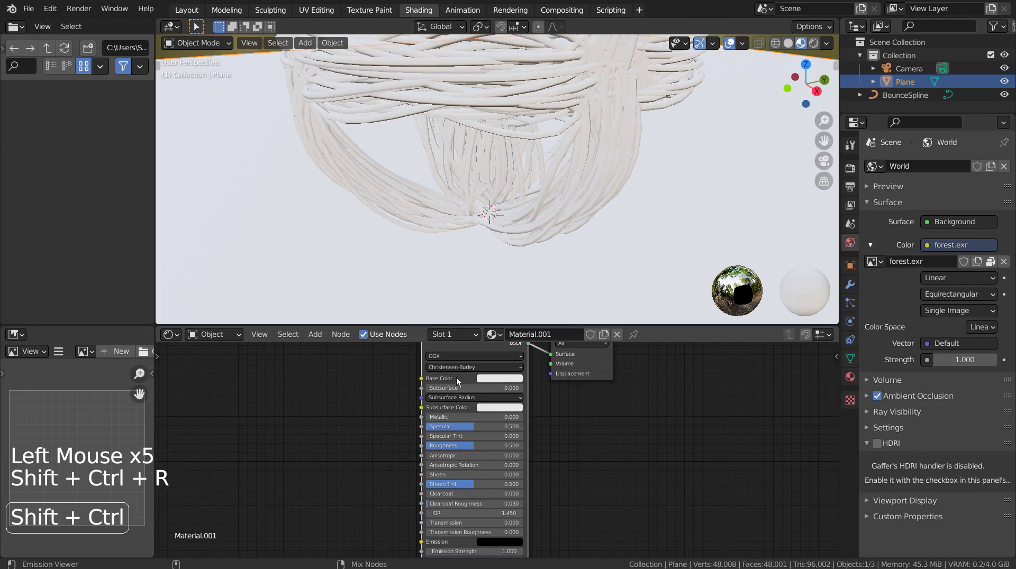
key(ctrl+shift+t)
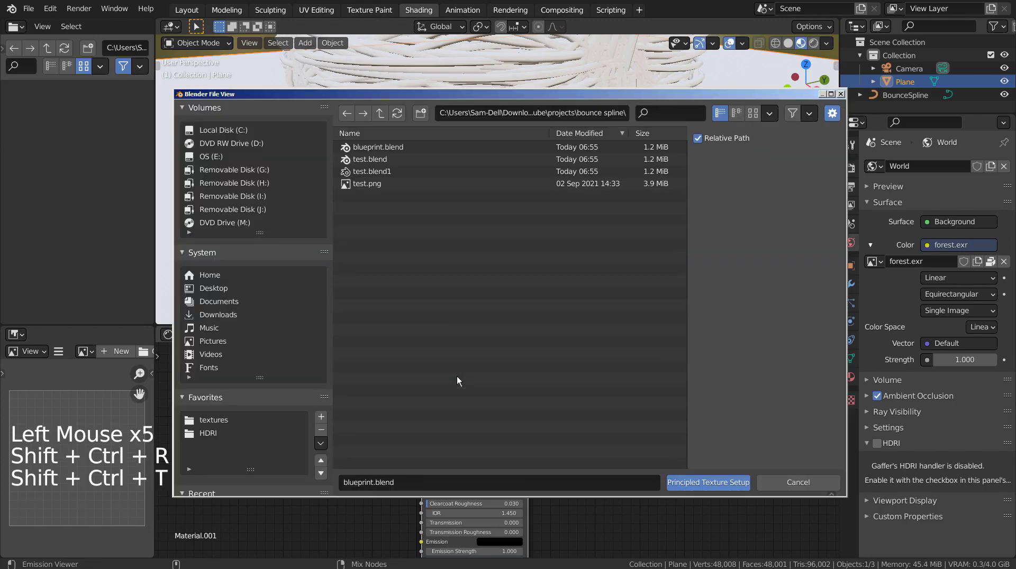
click(212, 422)
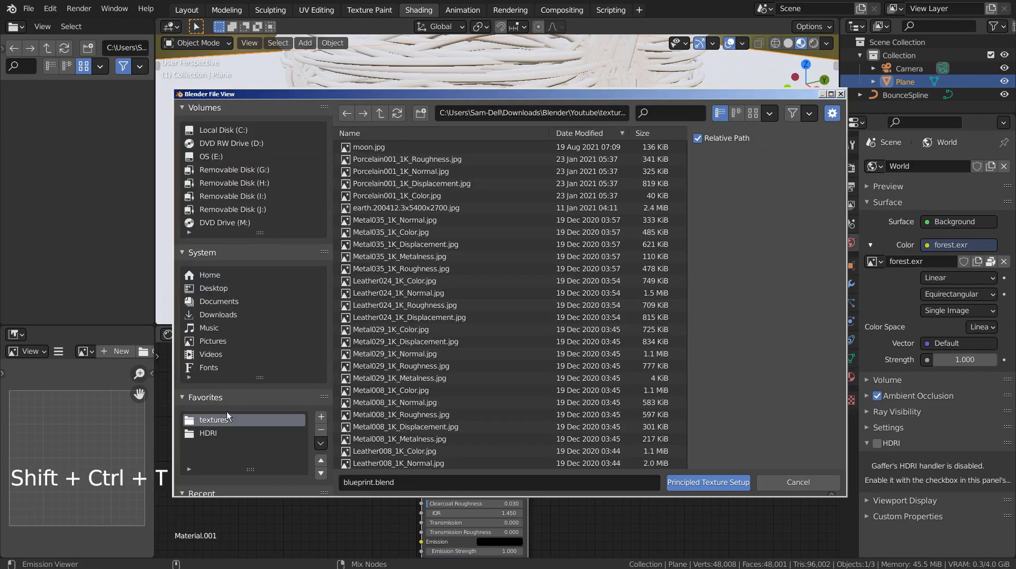
click(447, 133)
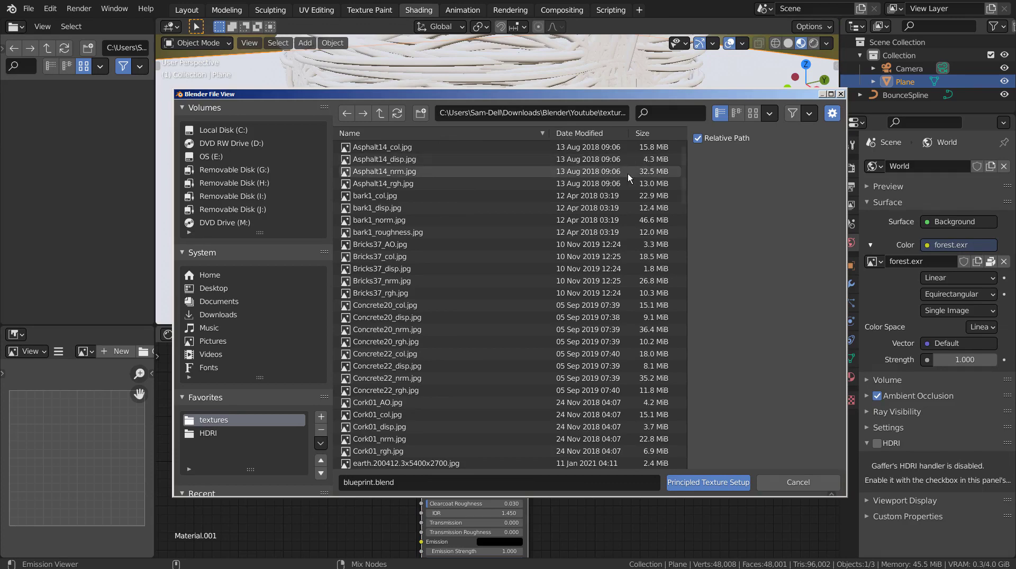
scroll(454, 301, down, 5)
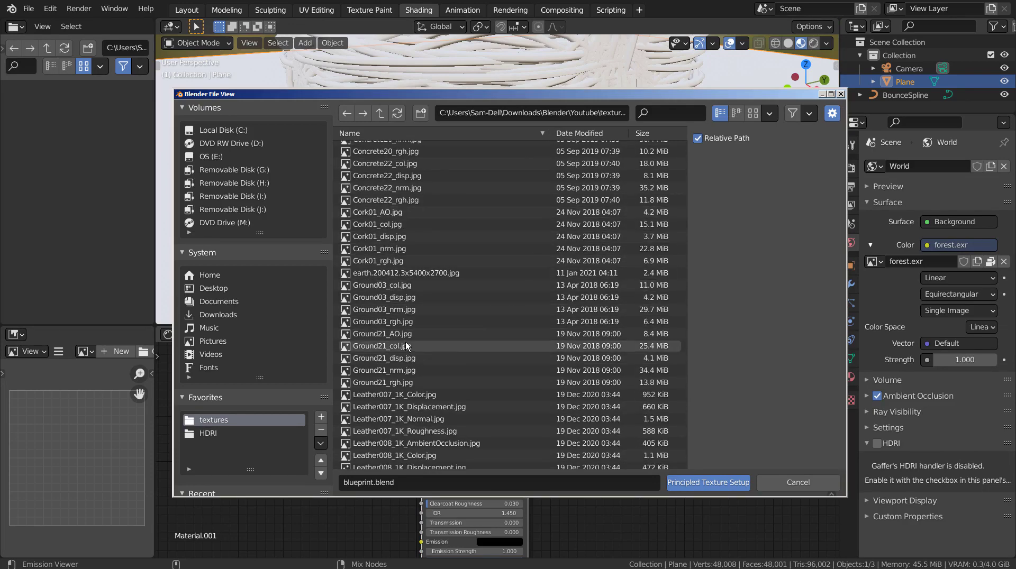
scroll(440, 376, down, 1)
scroll(440, 376, down, 7)
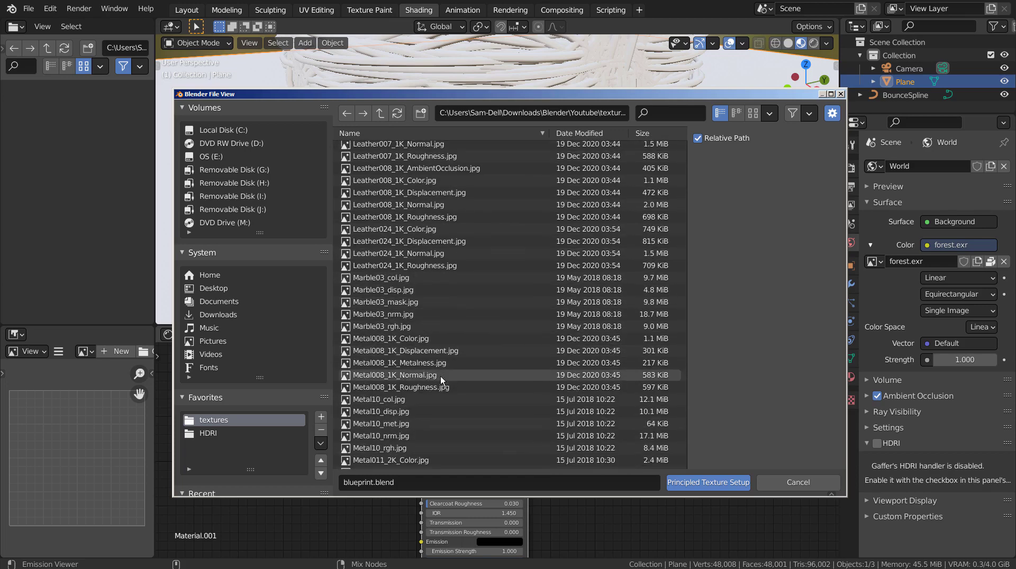
scroll(440, 376, down, 3)
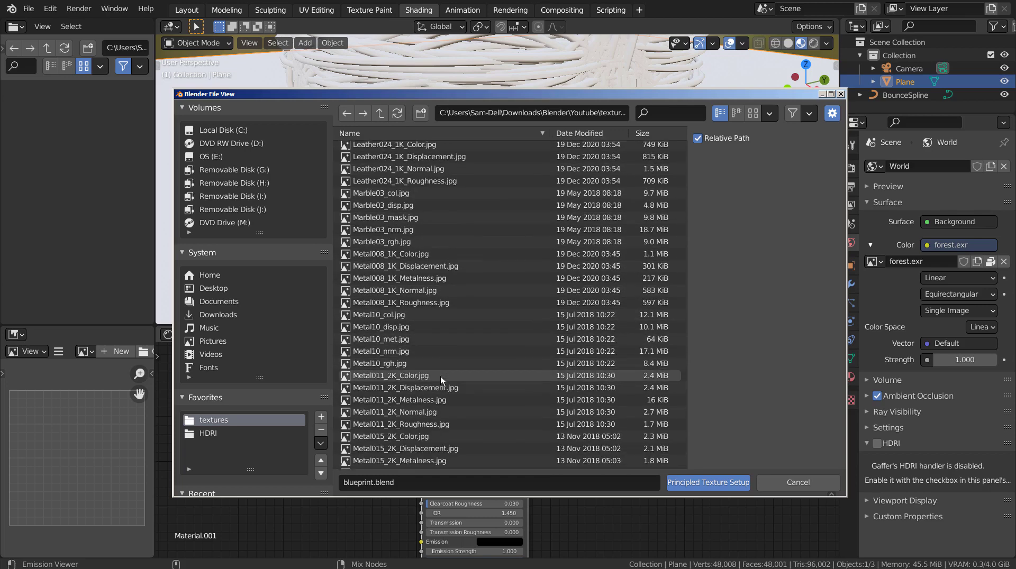
scroll(441, 377, down, 3)
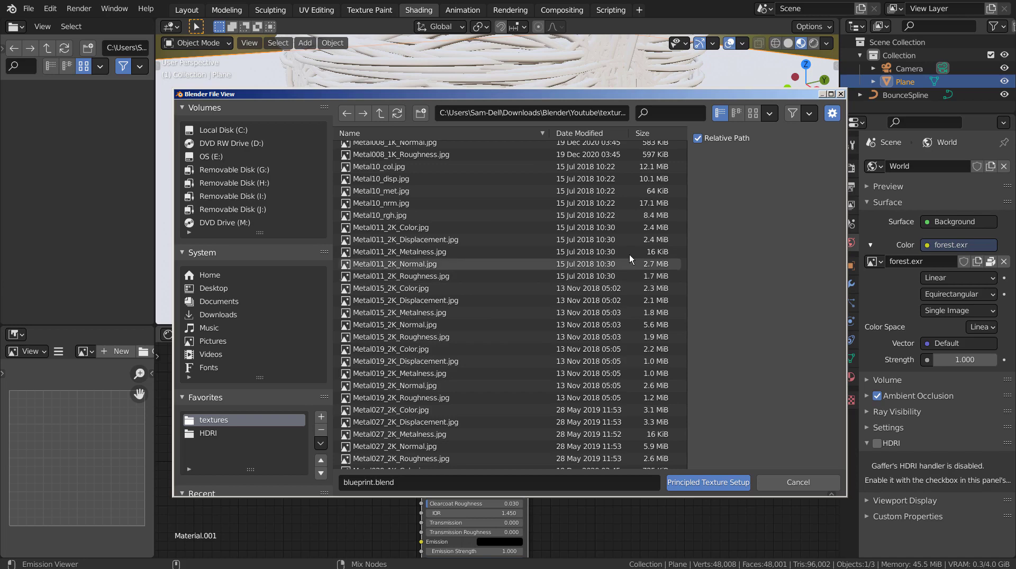
drag(683, 293, 690, 382)
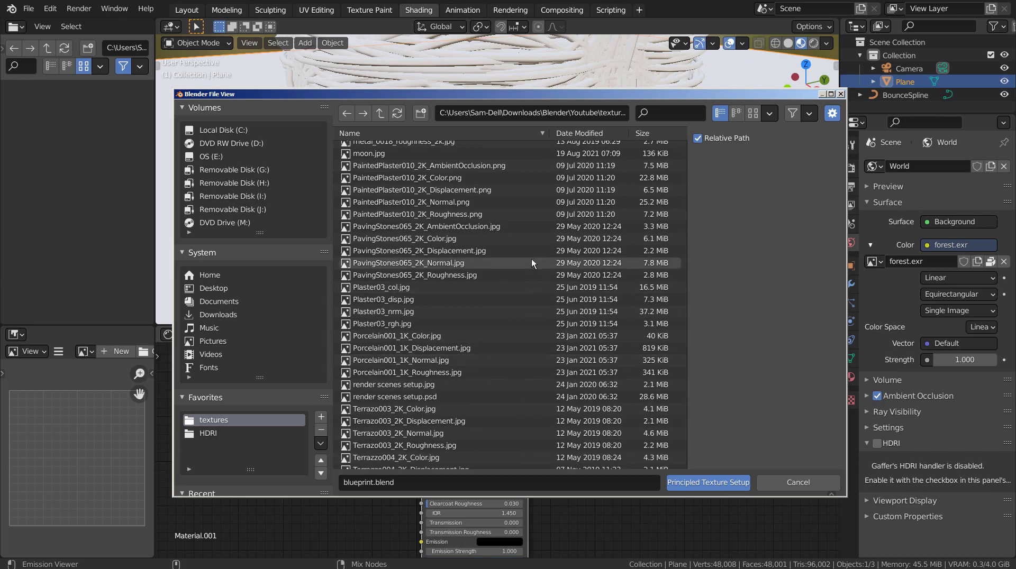
click(491, 235)
click(484, 226)
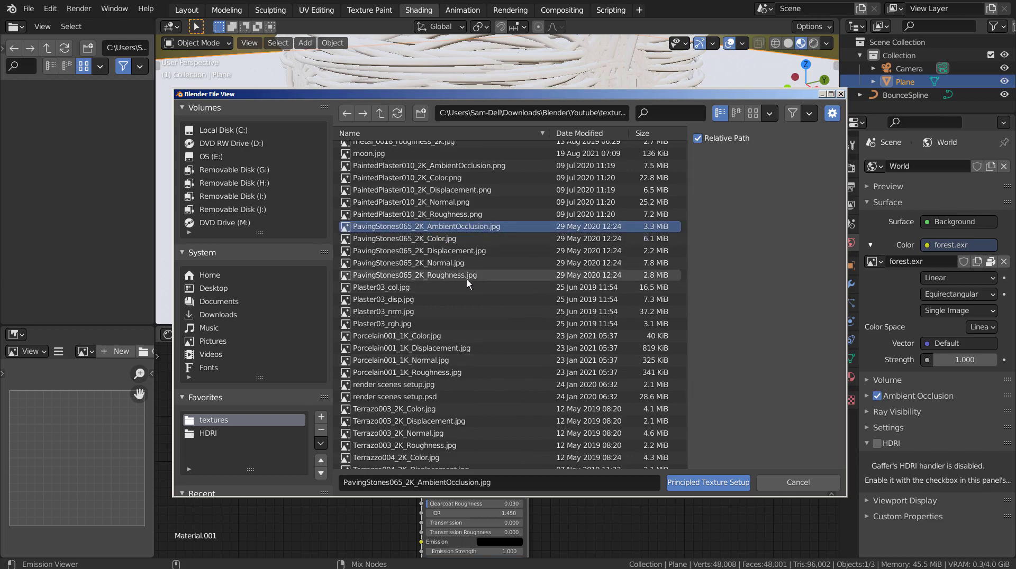
shift+click(467, 279)
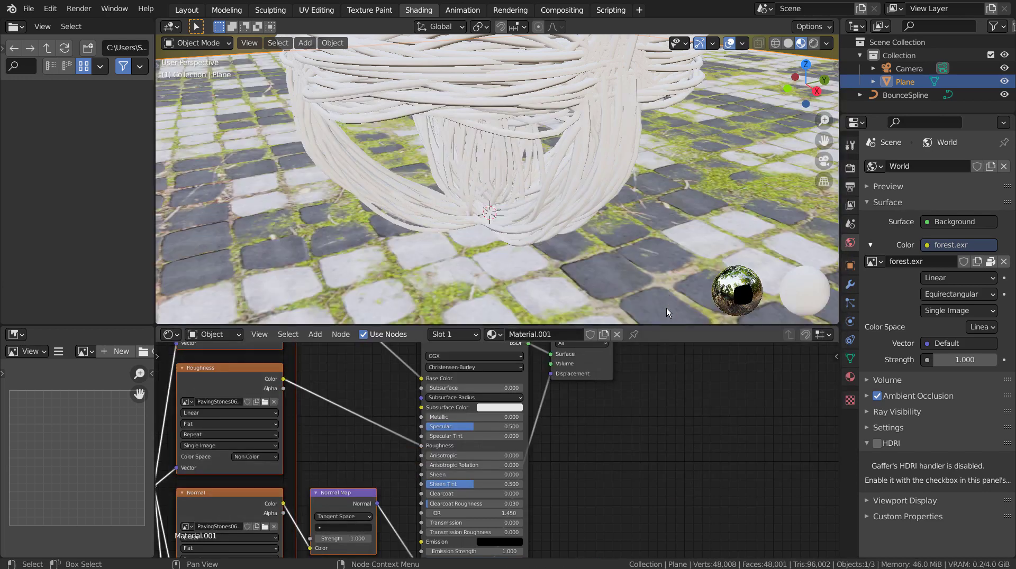
View the mossy paving-stone ground through the camera
middle_drag(573, 239, 617, 253)
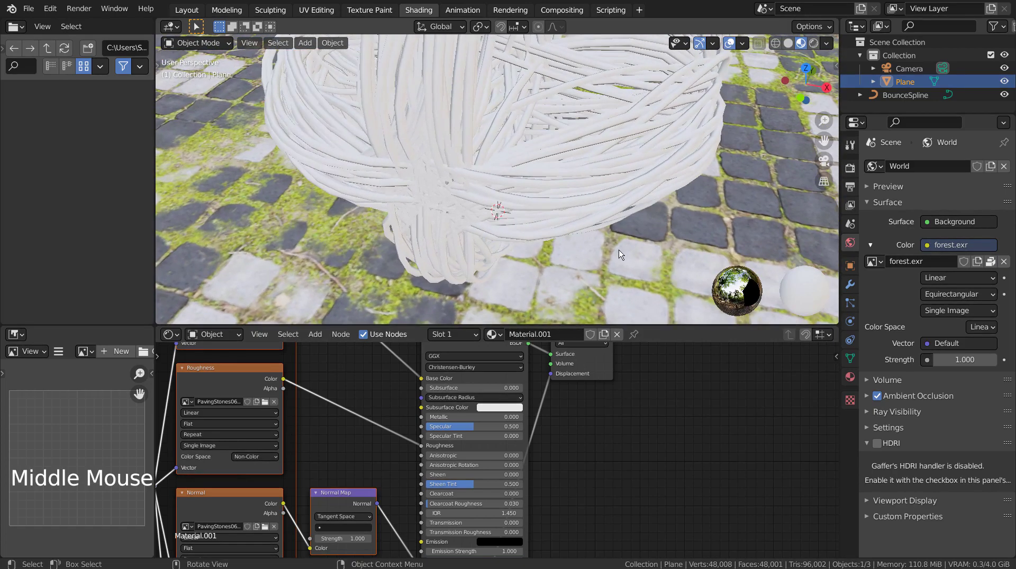
scroll(617, 253, down, 4)
key(KP_0)
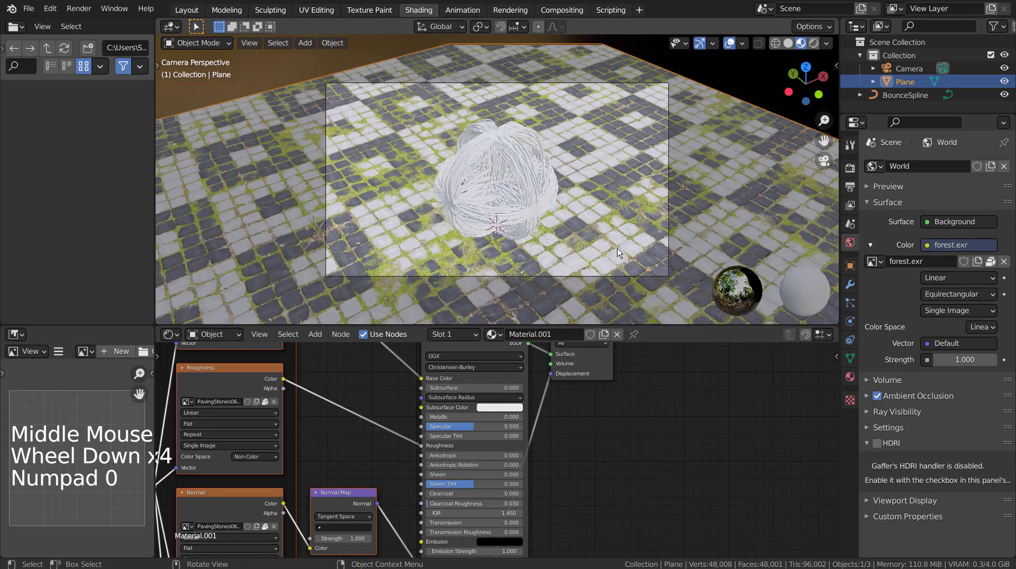
Give the BounceSpline ball a new material and add a ColorRamp node
click(537, 179)
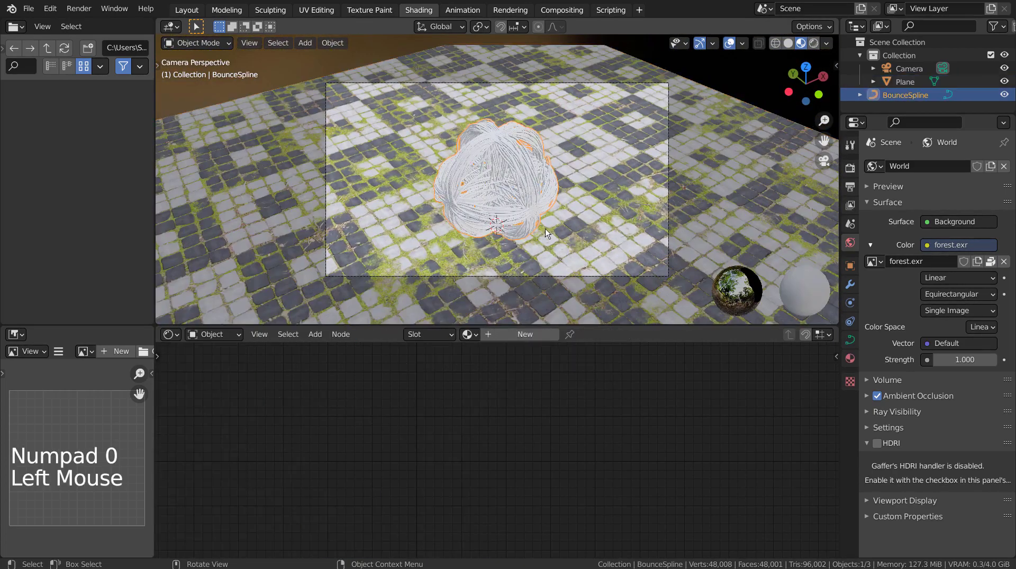
click(519, 334)
shift+middle_drag(476, 380, 648, 398)
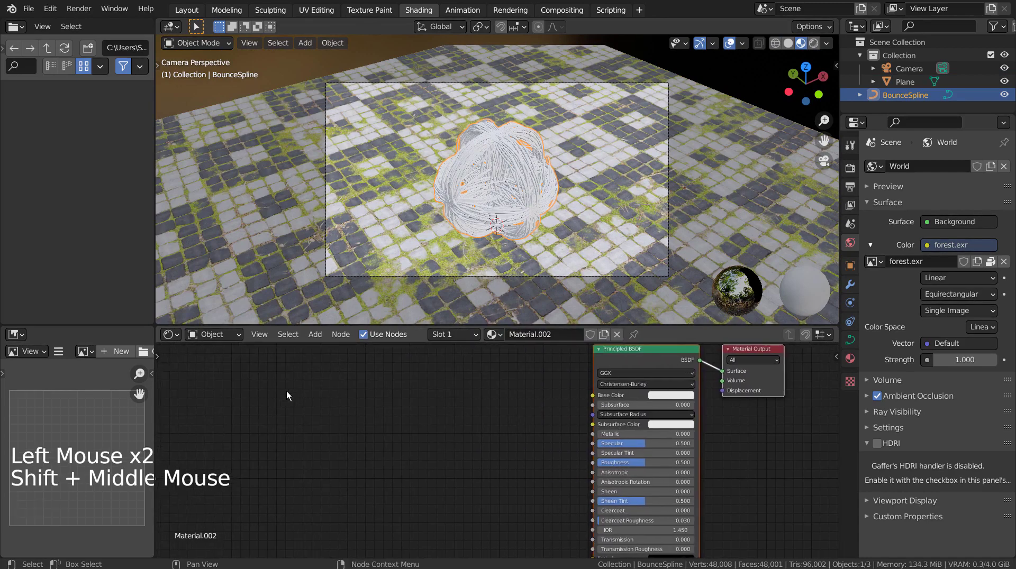
key(shift+a)
text(c)
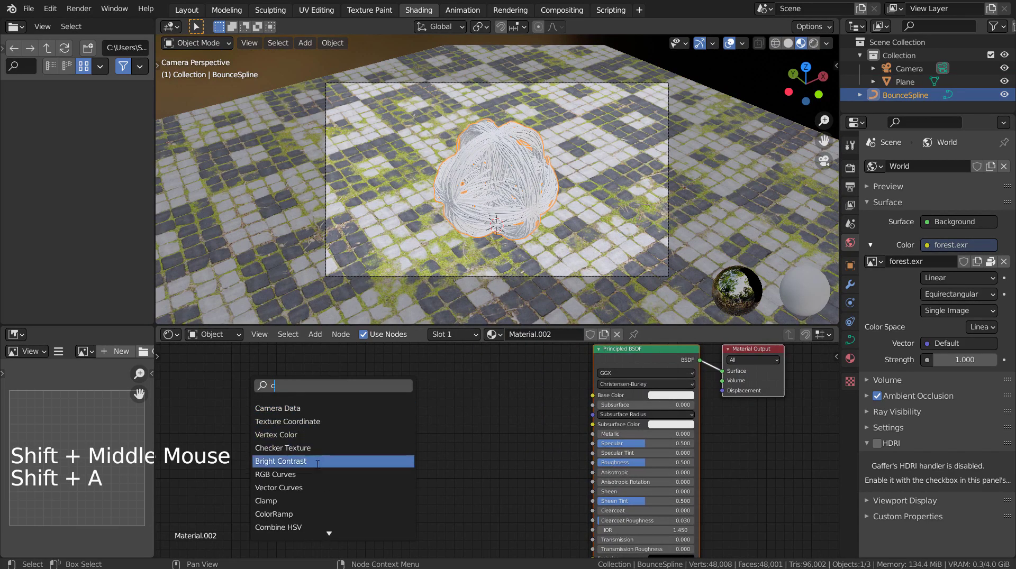
click(324, 514)
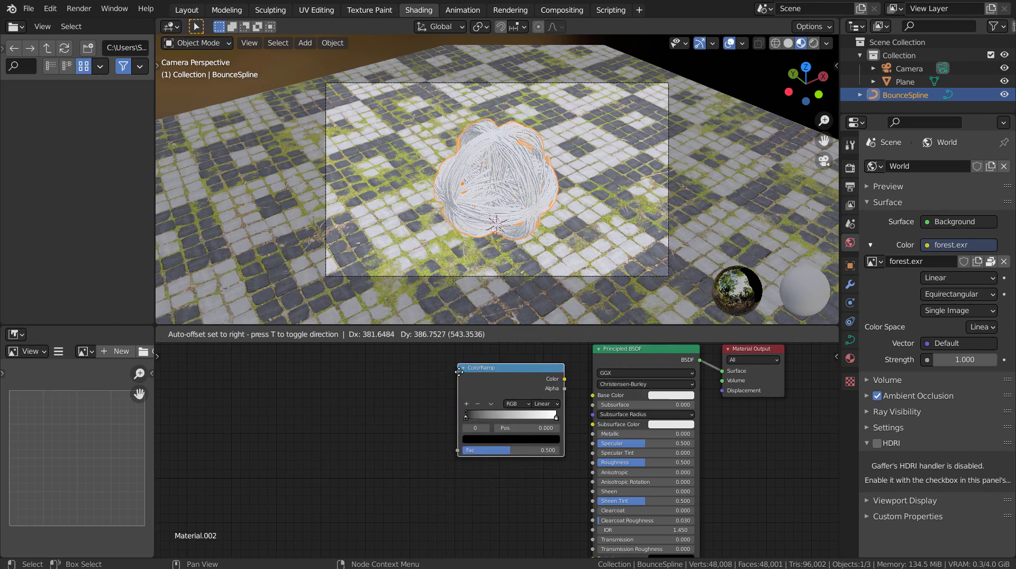
click(461, 373)
Add a Gradient Texture node with coordinate and mapping nodes
key(shift+a)
text(gra)
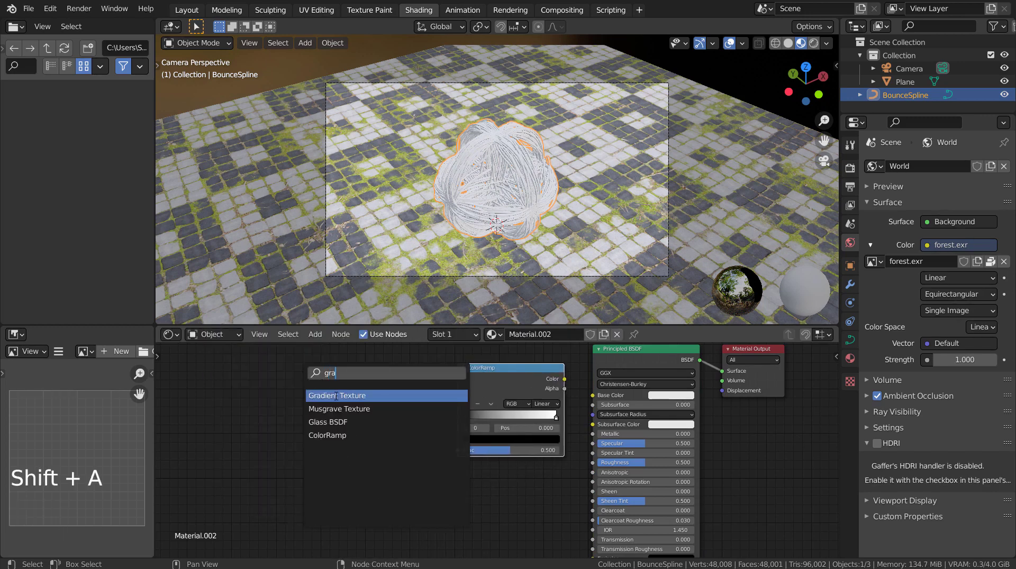
click(335, 396)
click(362, 391)
key(ctrl+t)
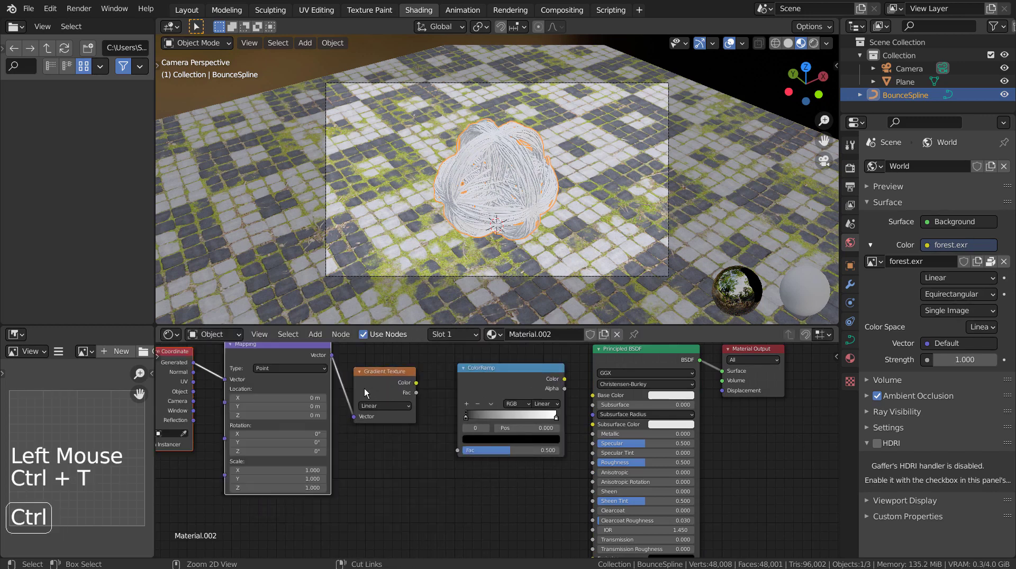
shift+middle_drag(386, 419, 414, 439)
Link Gradient to ColorRamp to Base Color and map the gradient with UV coordinates
drag(438, 405, 480, 473)
click(582, 416)
drag(585, 401, 638, 428)
shift+middle_drag(673, 455, 550, 412)
shift+middle_drag(296, 401, 446, 426)
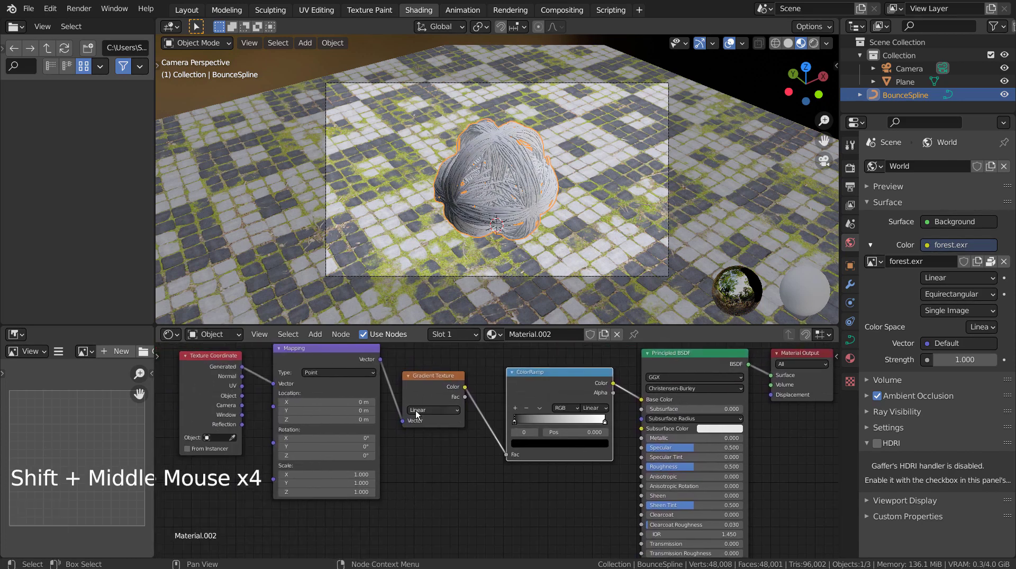
drag(242, 385, 273, 384)
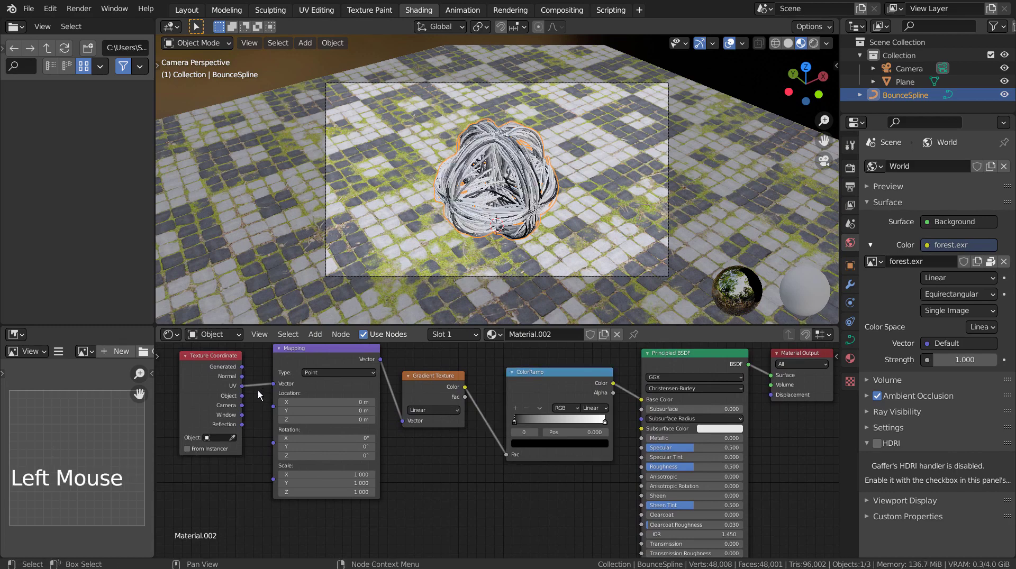
scroll(529, 232, up, 6)
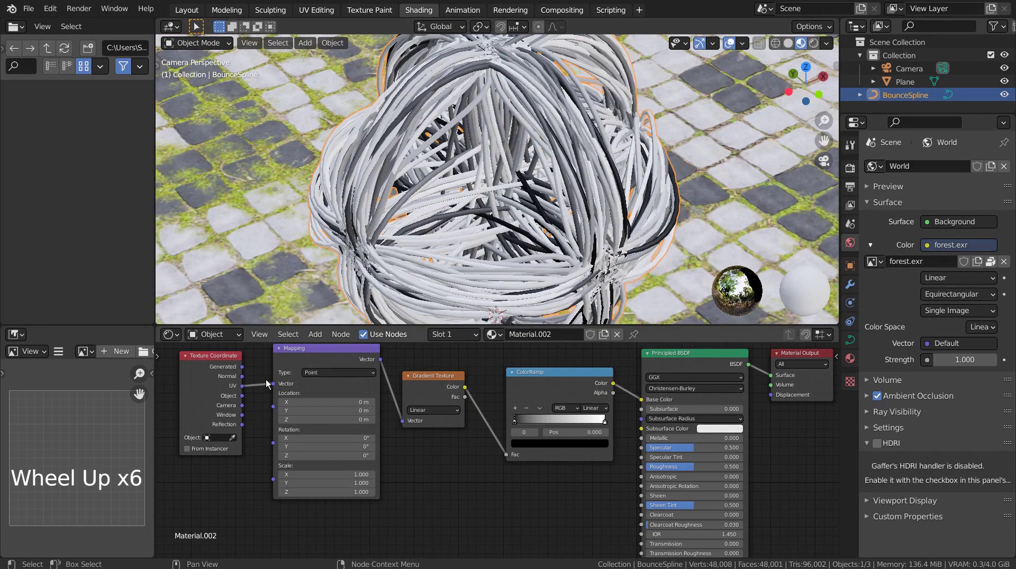
drag(242, 395, 273, 384)
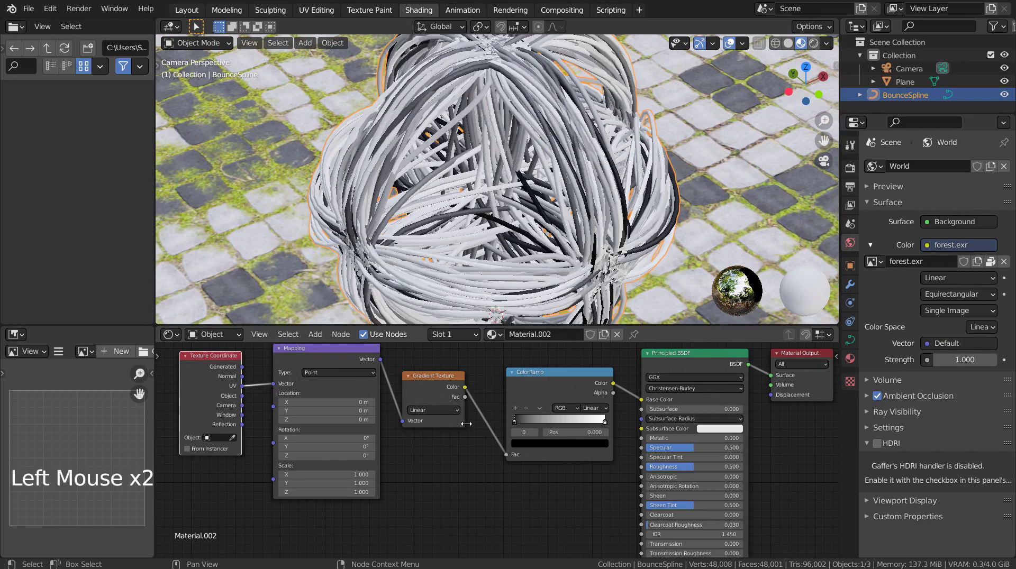
Set the ball material's ColorRamp stops to red and yellow
shift+middle_drag(555, 463, 411, 461)
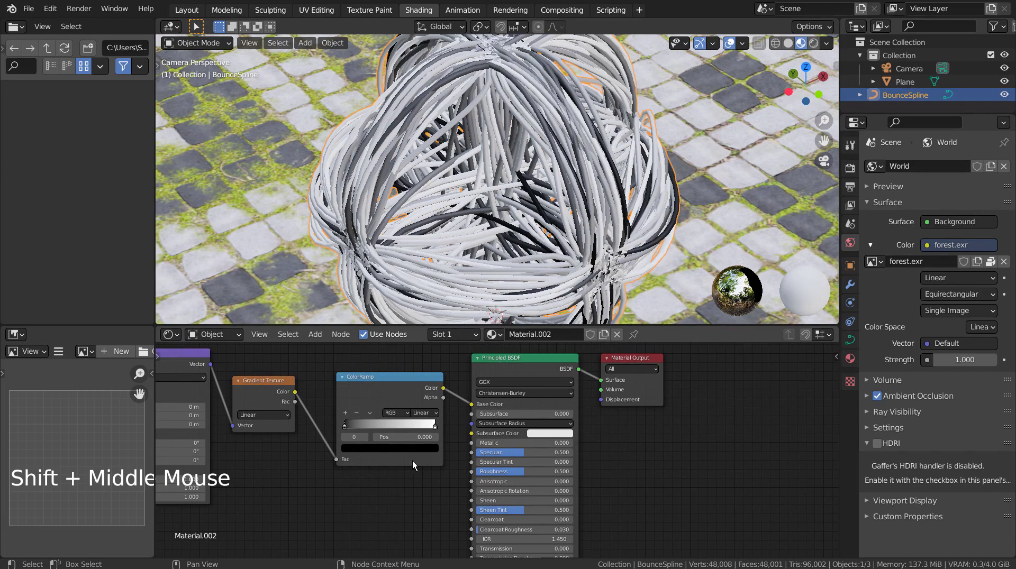
click(362, 448)
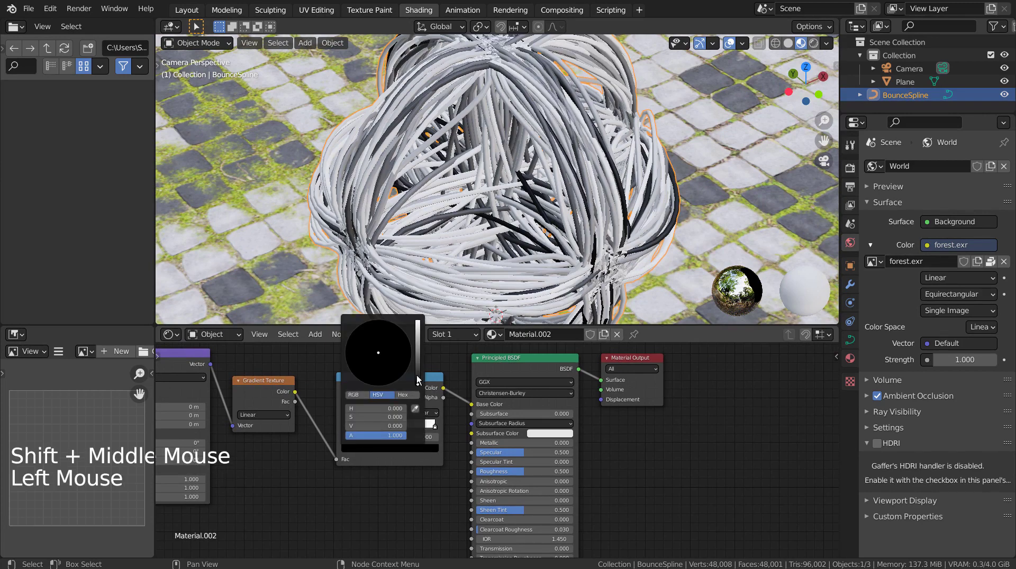
drag(417, 376, 417, 321)
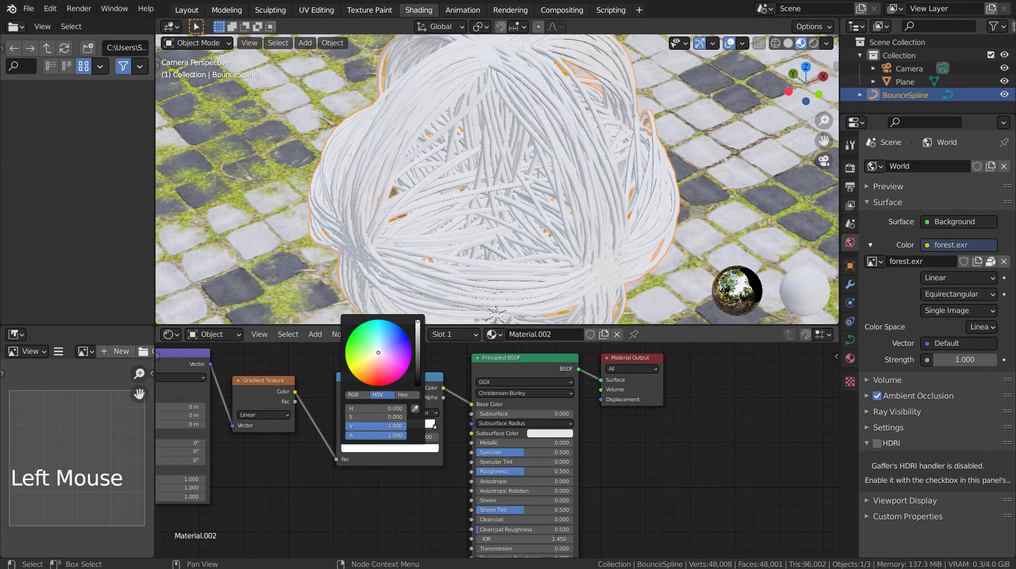
click(380, 387)
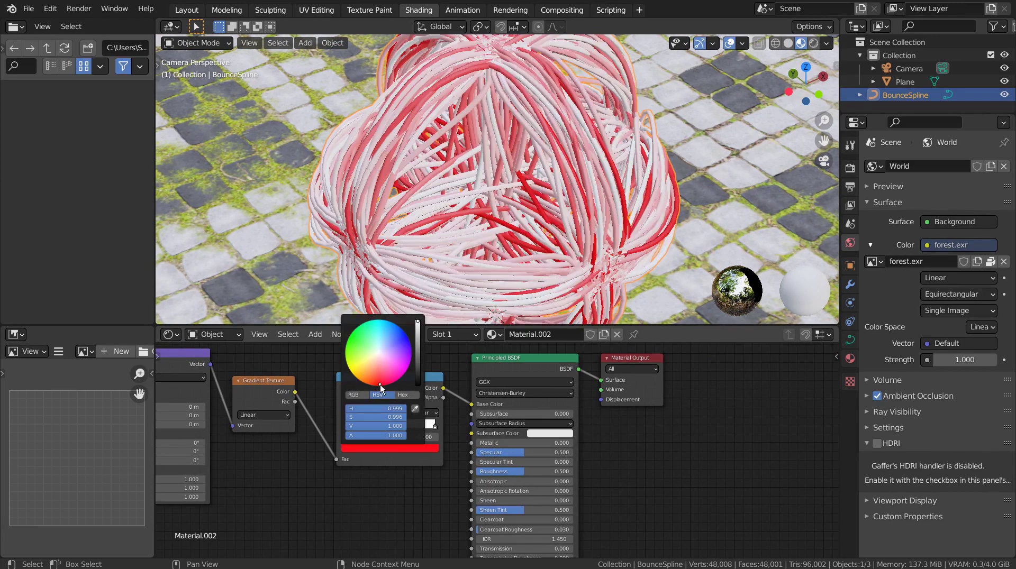
click(434, 430)
click(434, 427)
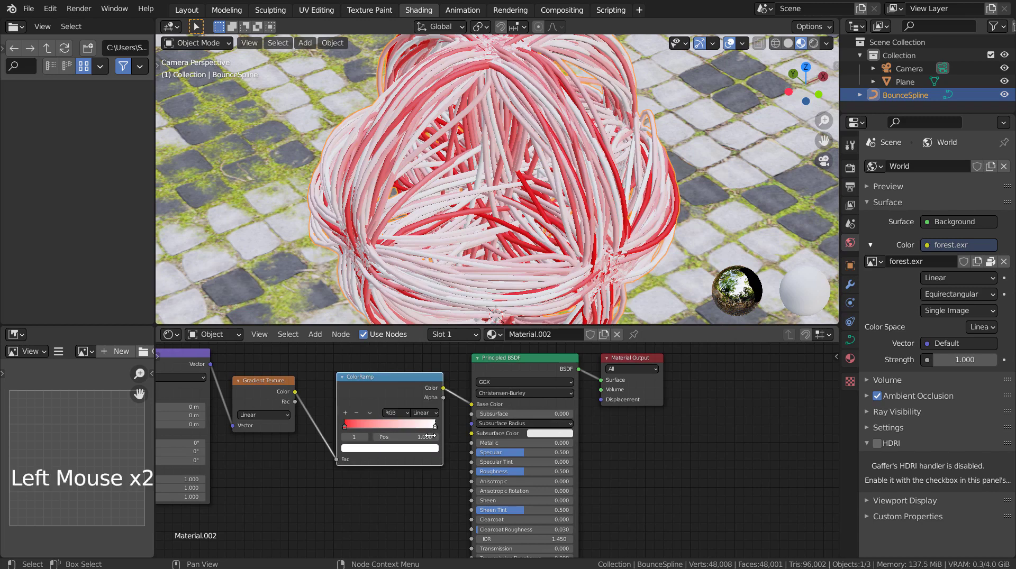
click(419, 449)
drag(361, 374, 347, 365)
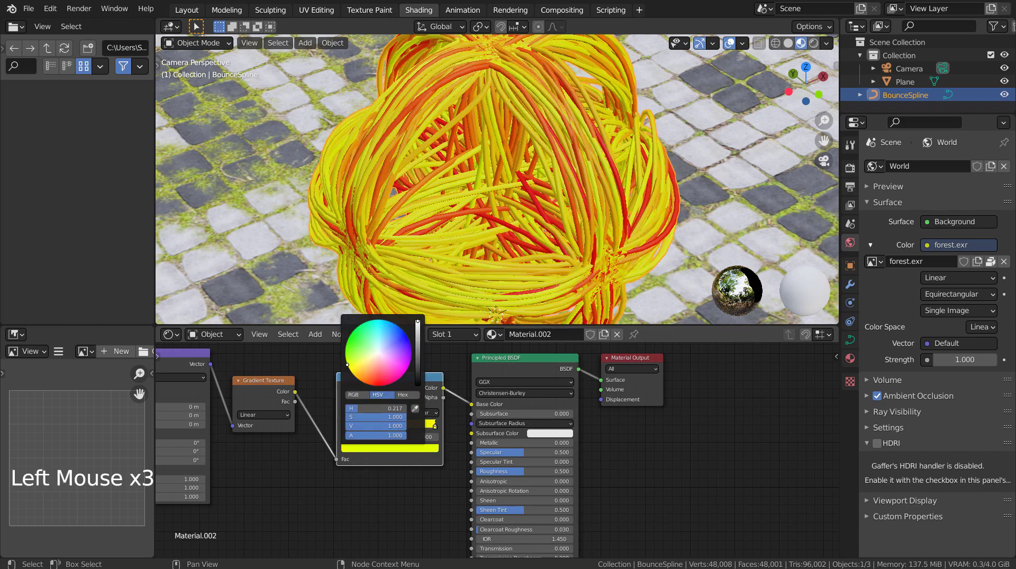
Give the strands metallic 0.985 and roughness 0.187, and return to the Layout workspace
drag(508, 443, 602, 443)
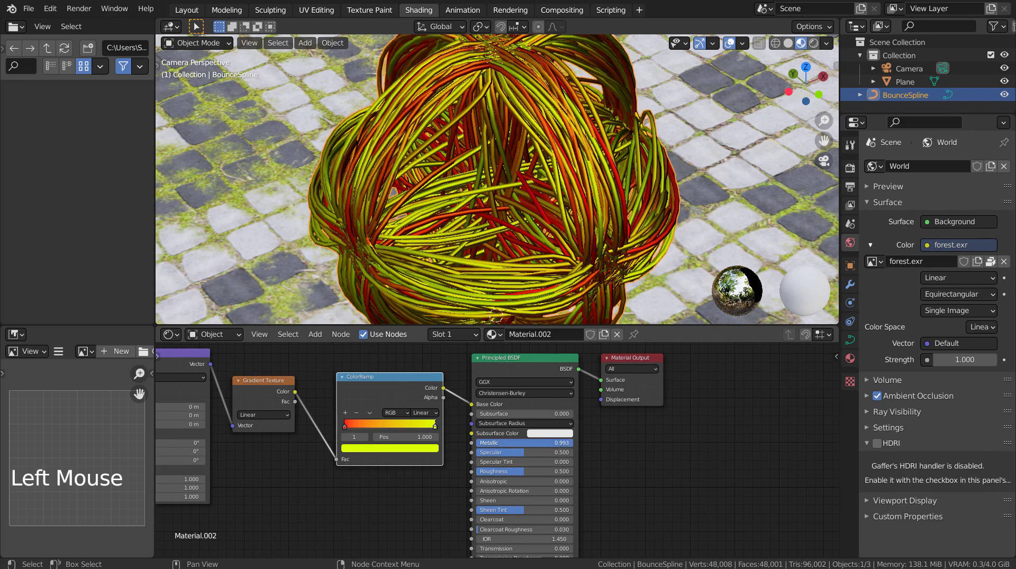
drag(532, 470, 500, 472)
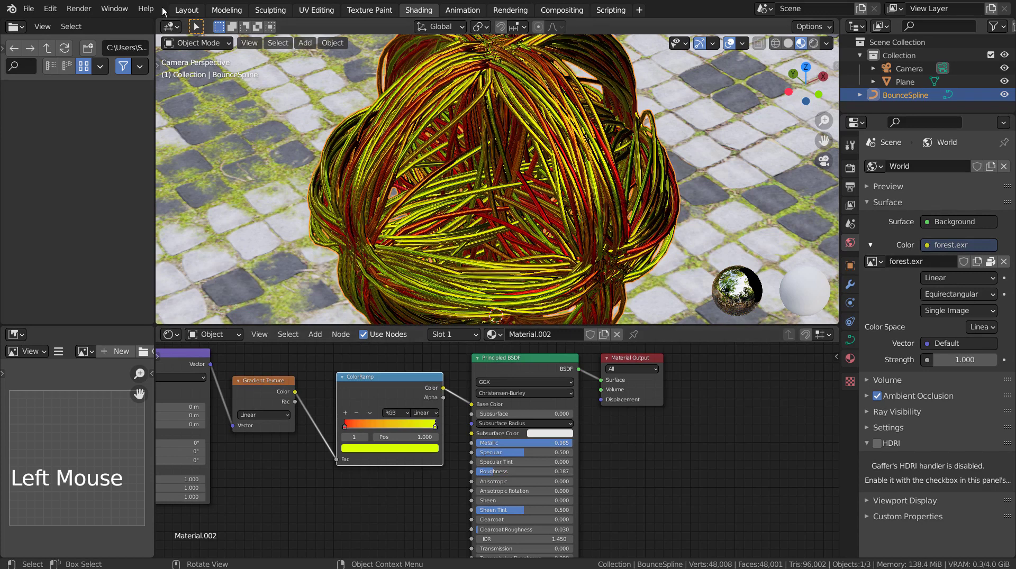
click(185, 10)
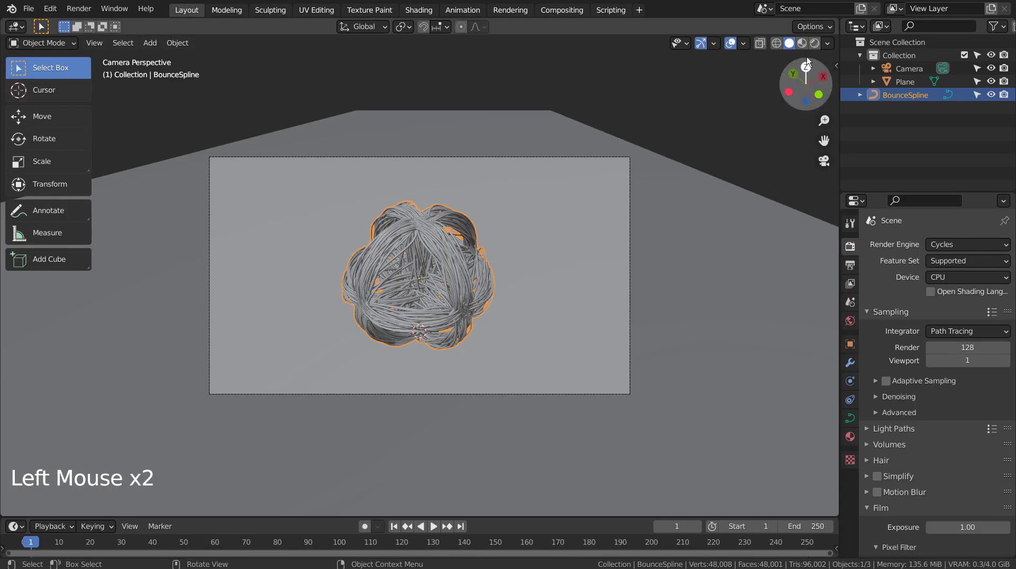
Switch the viewport to rendered shading and select the strand ball
click(813, 43)
click(738, 134)
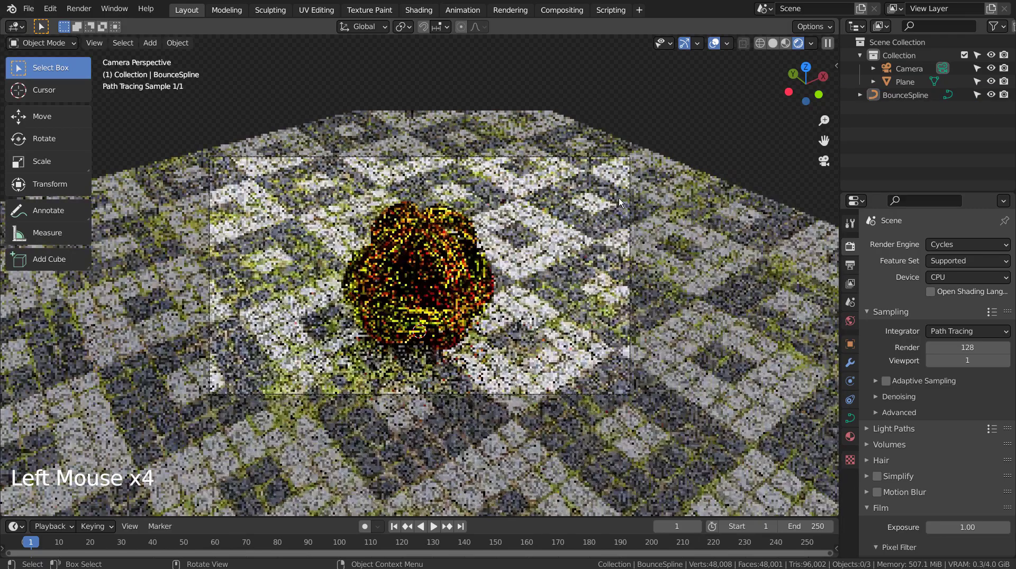
scroll(571, 266, up, 1)
scroll(571, 266, up, 2)
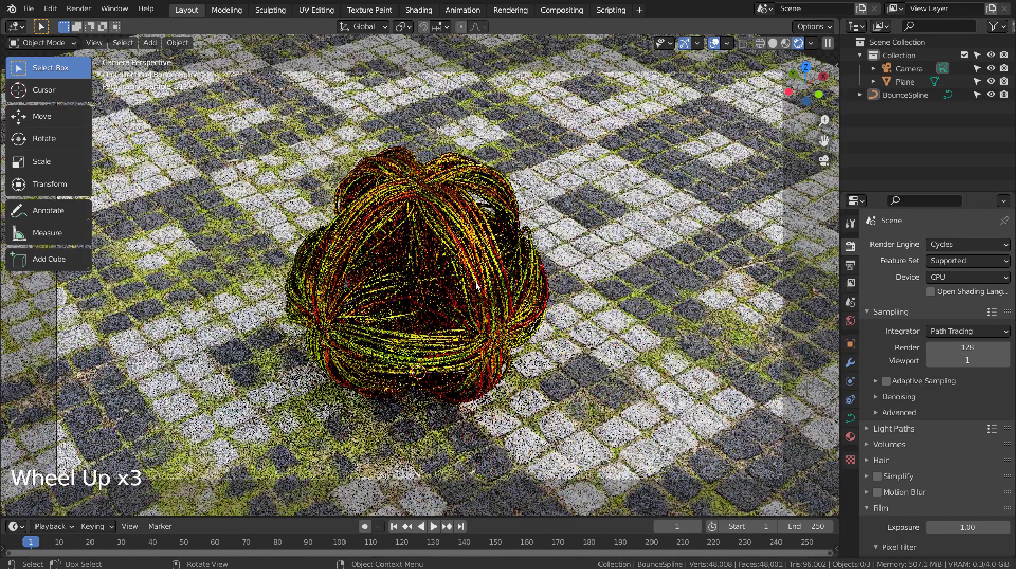
click(476, 286)
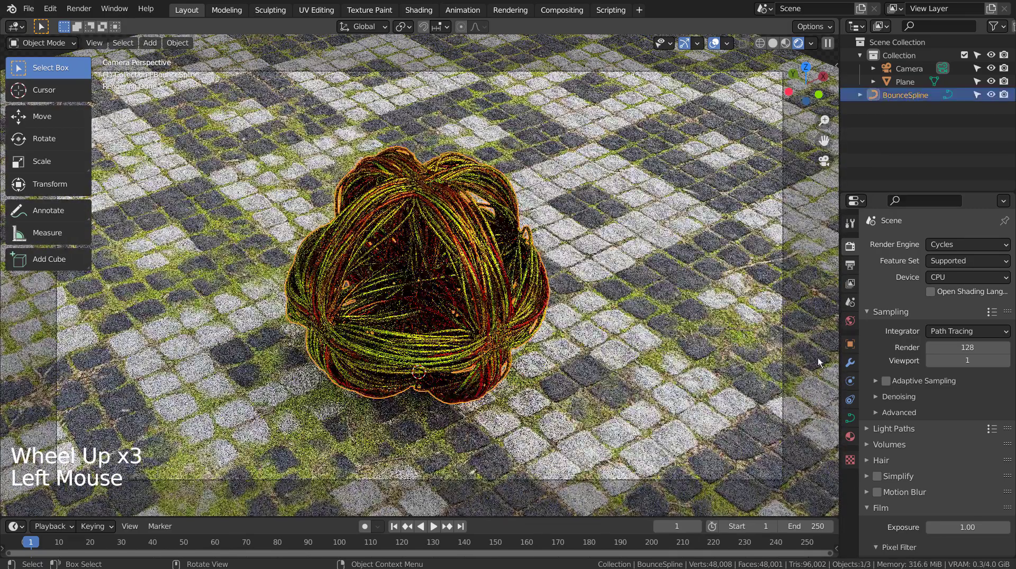
Replace the forest HDRI with a Nishita Sky Texture at sun intensity 0.3 and strength 0.2
click(850, 321)
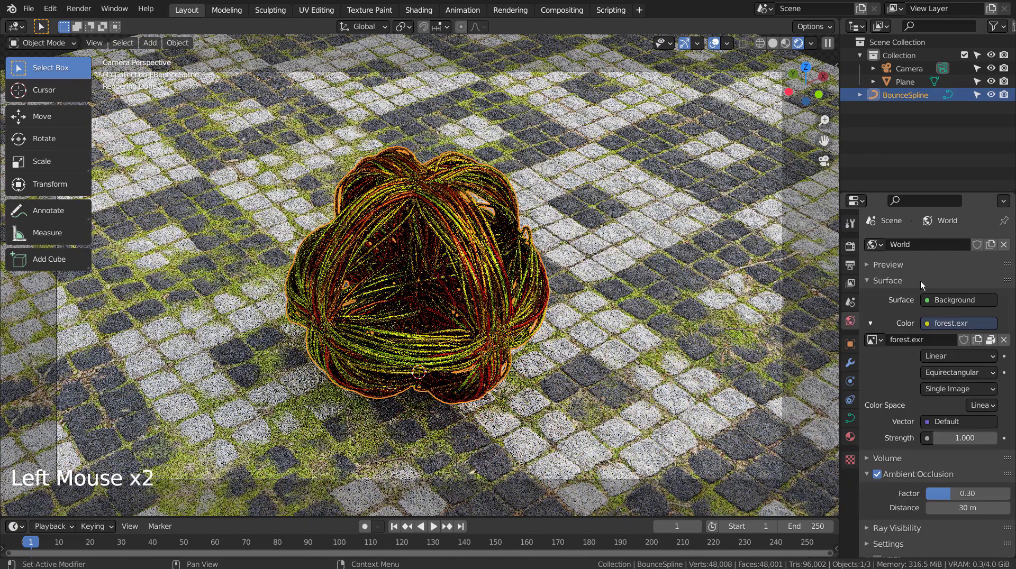
click(927, 322)
click(648, 468)
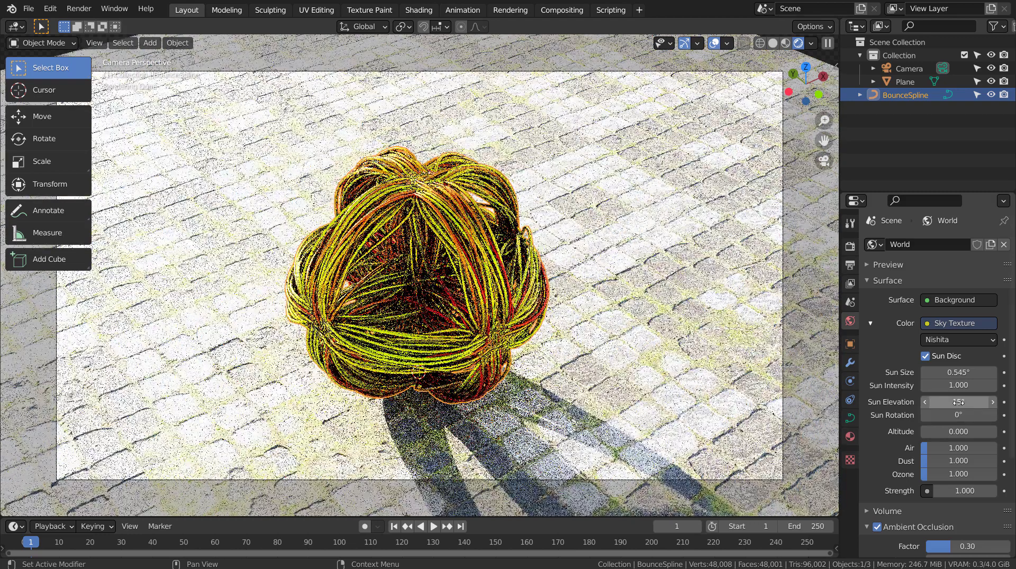
click(959, 386)
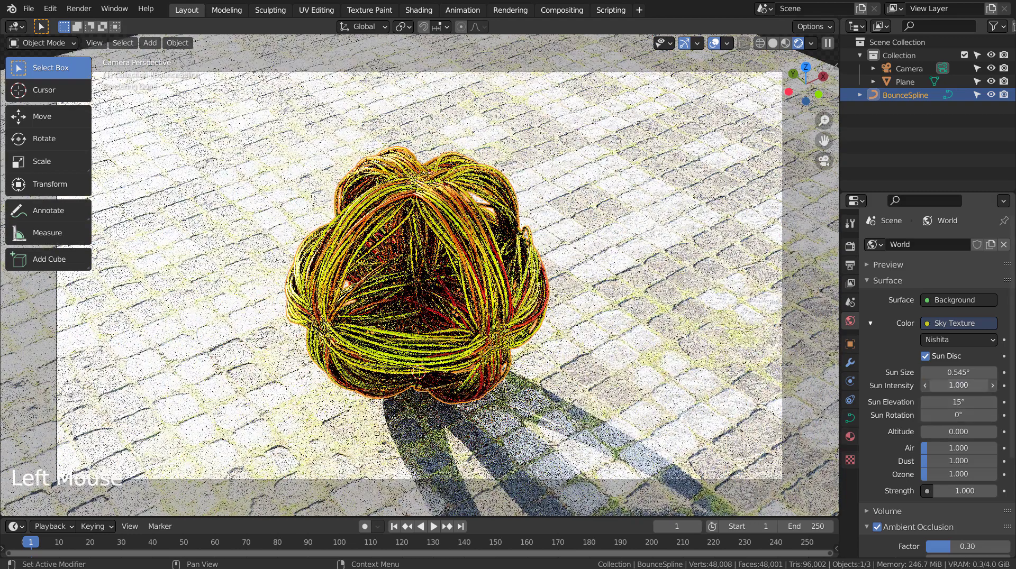
text(.3)
key(Return)
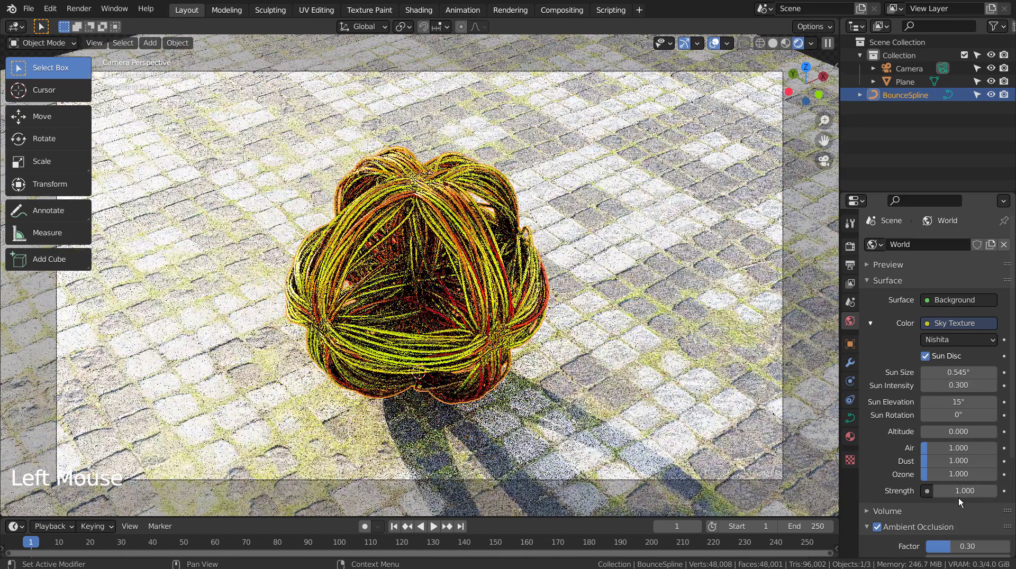
double_click(959, 491)
text(.2)
key(Return)
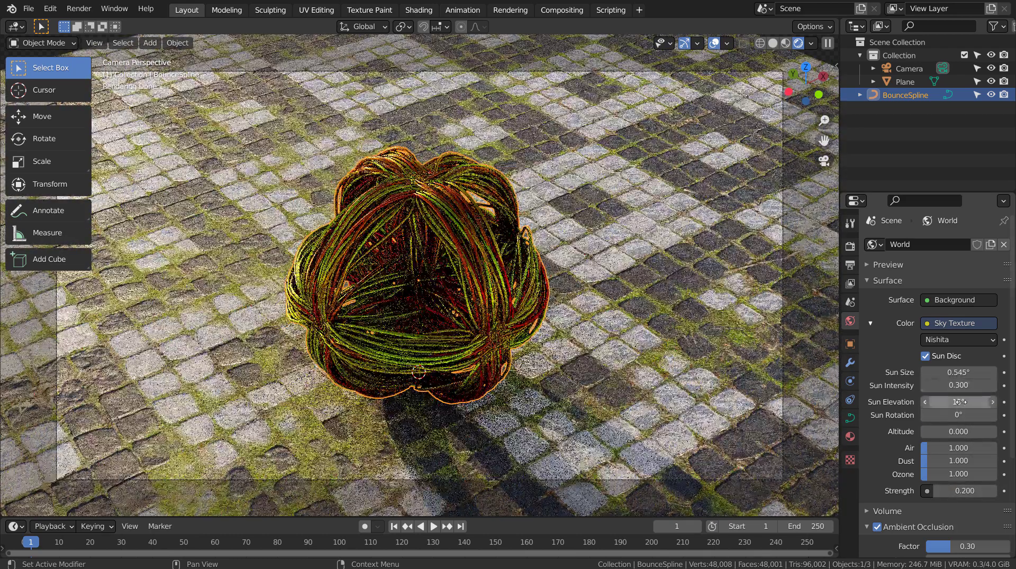
Set the sky's sun elevation to 45° and sun rotation to 270°
drag(965, 401, 959, 403)
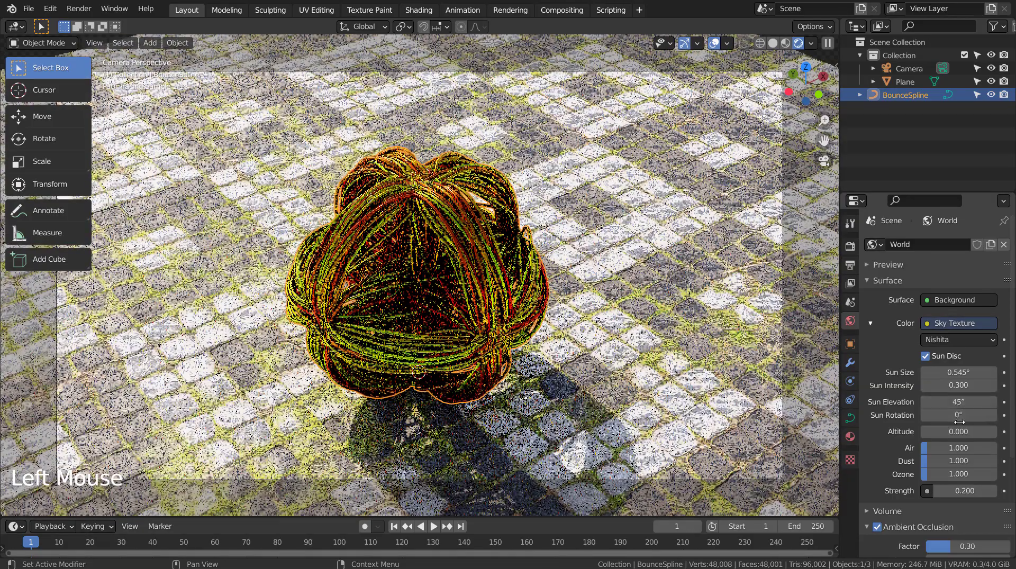
double_click(958, 415)
text(90)
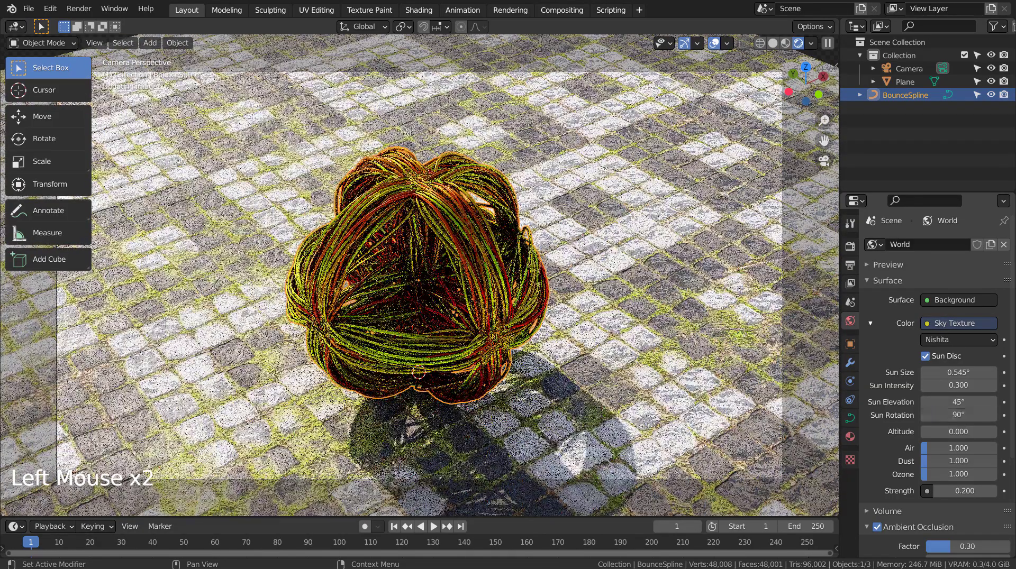
text(d)
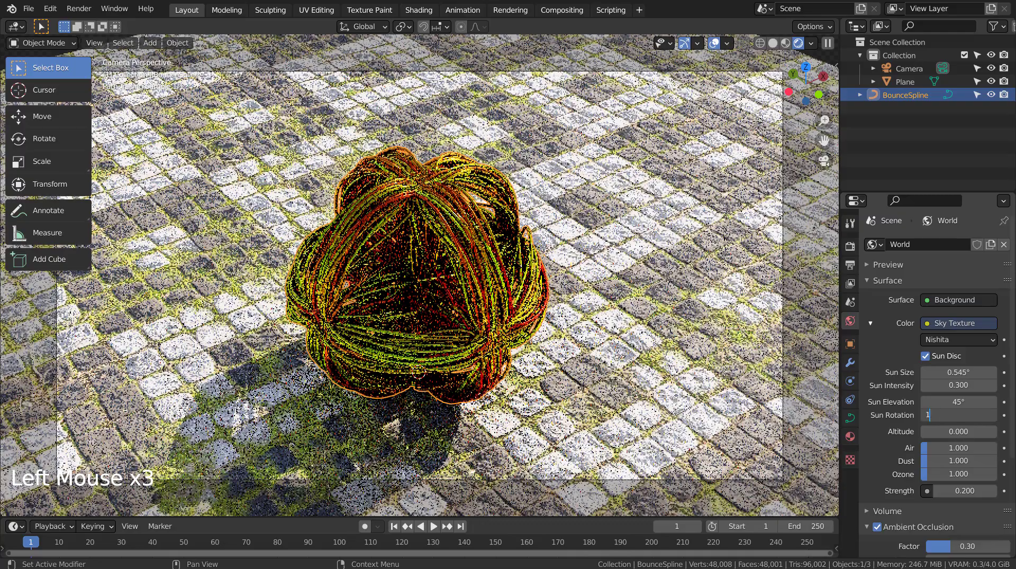
key(ctrl+a)
text(180d)
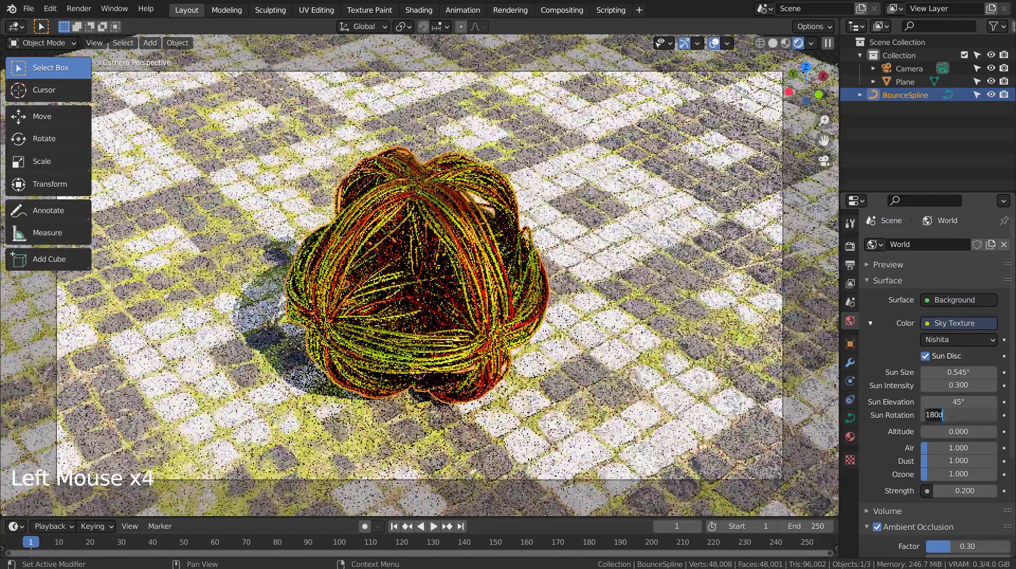
key(ctrl+a)
text(270d)
key(Return)
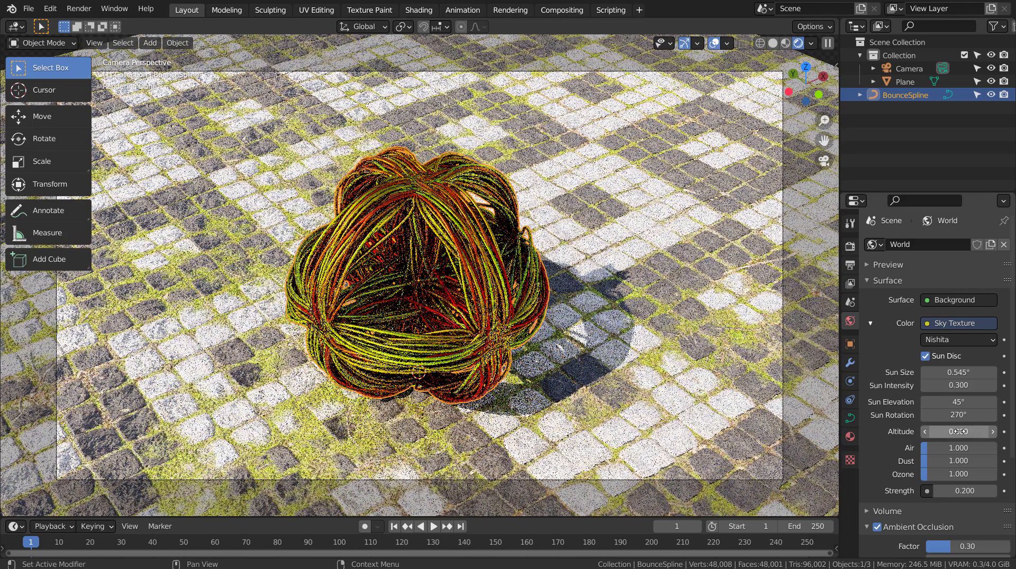
click(636, 305)
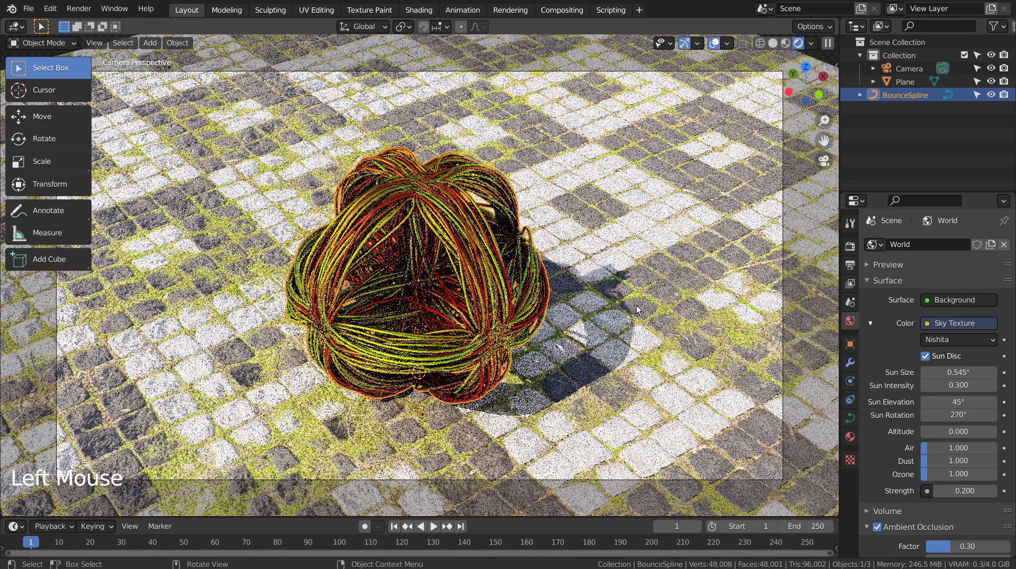
Try enlarging the strand ball with S, then undo to keep its original size
scroll(636, 306, down, 2)
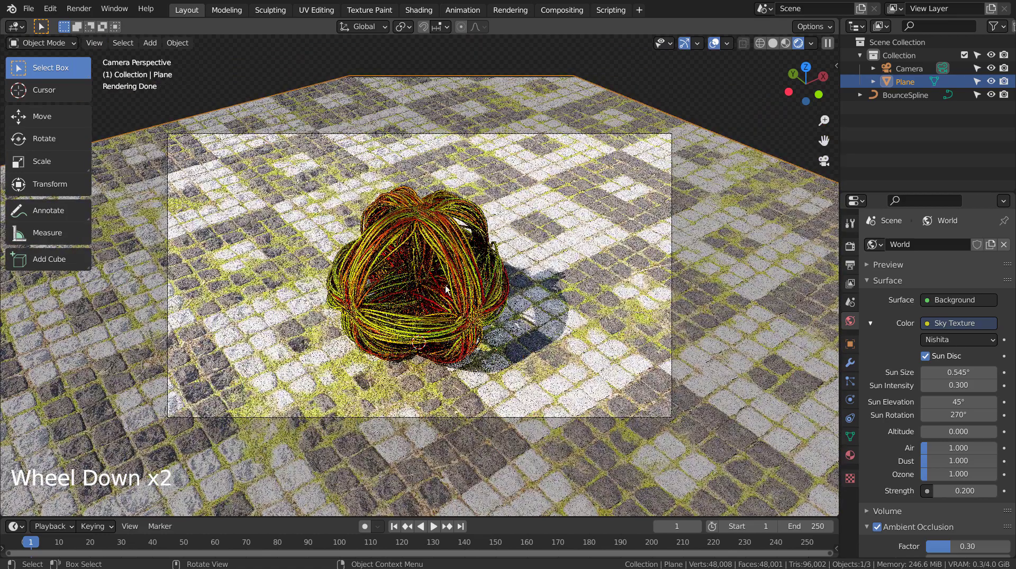
click(446, 290)
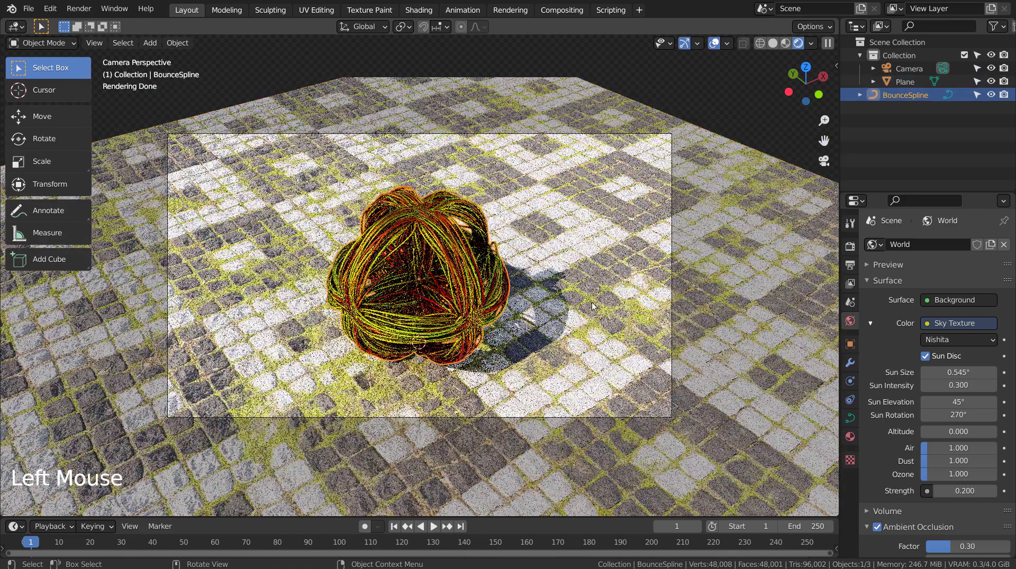
key(s)
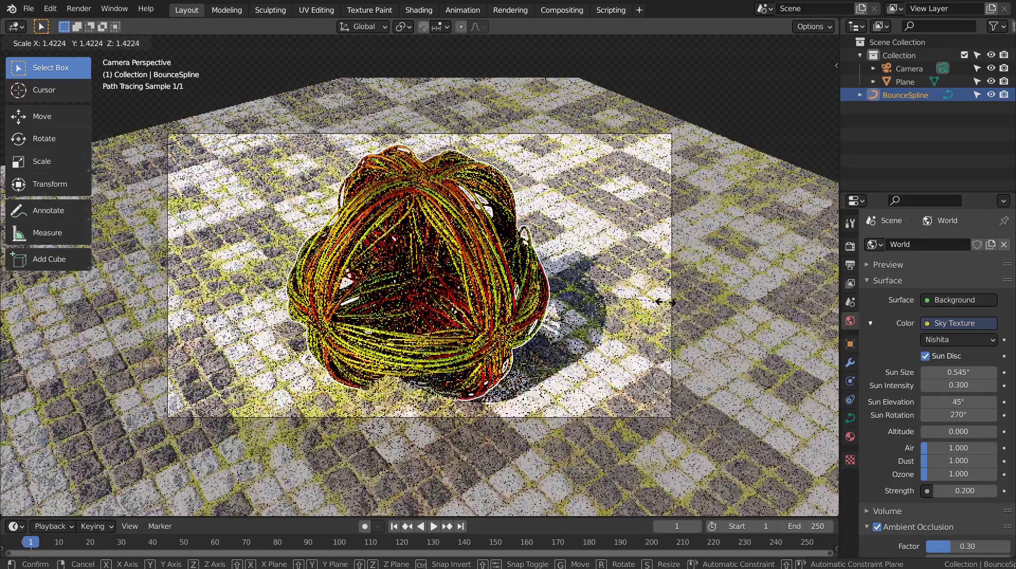
click(665, 302)
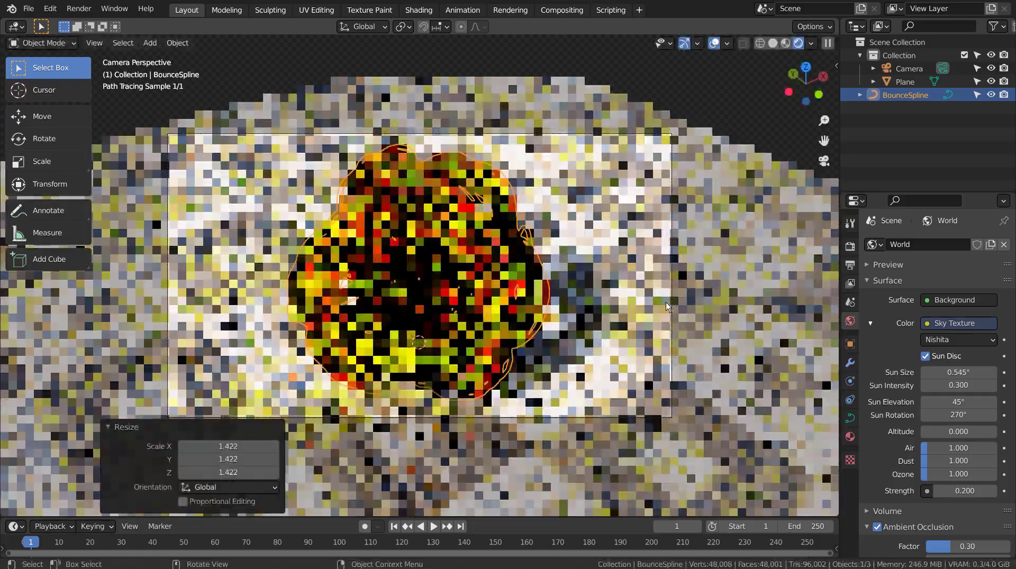
key(ctrl+z)
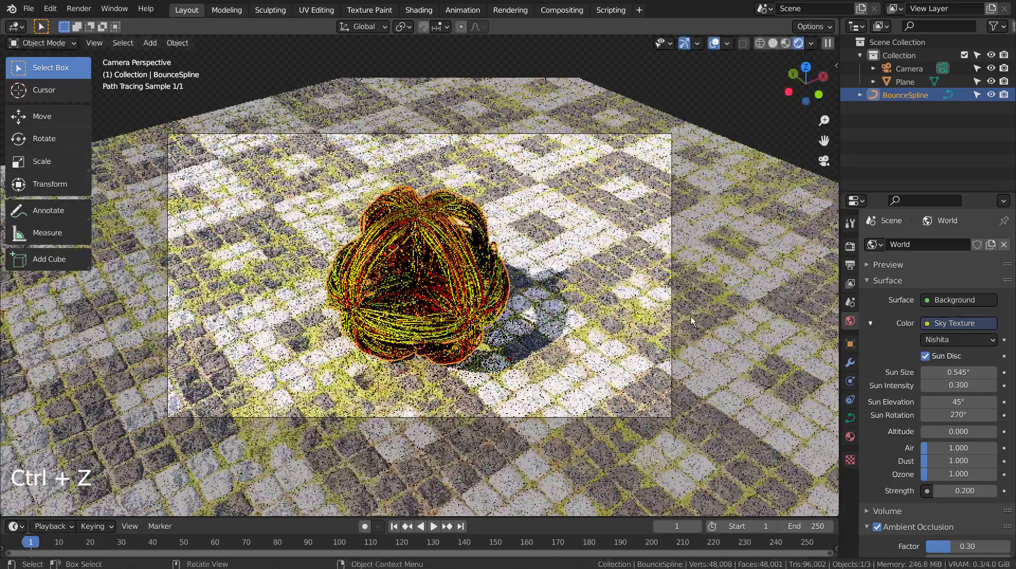
Walk through the scene view, deselect the ball, and switch to the Compositing workspace
key(shift+grave)
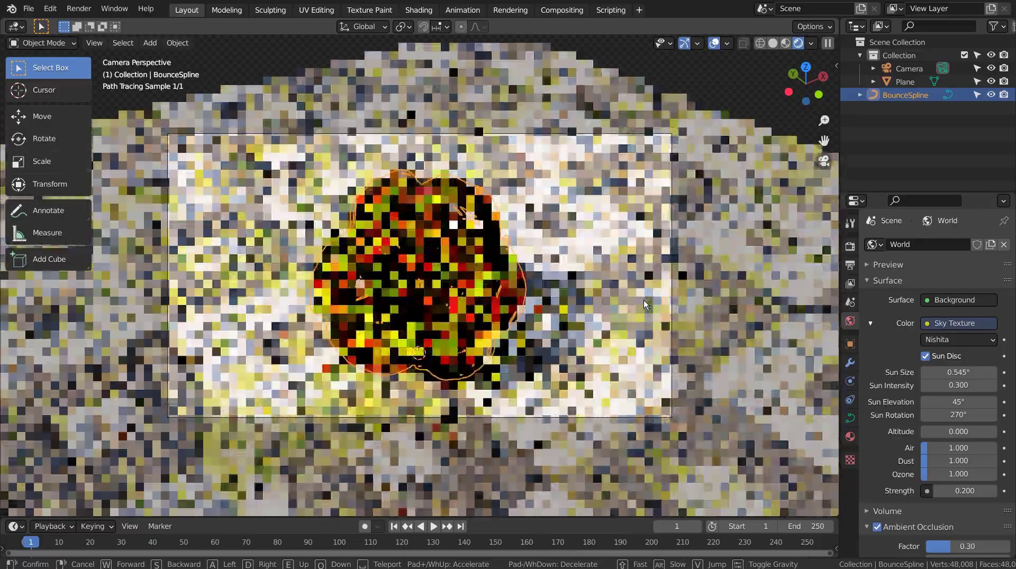
key(Escape)
key(shift+grave)
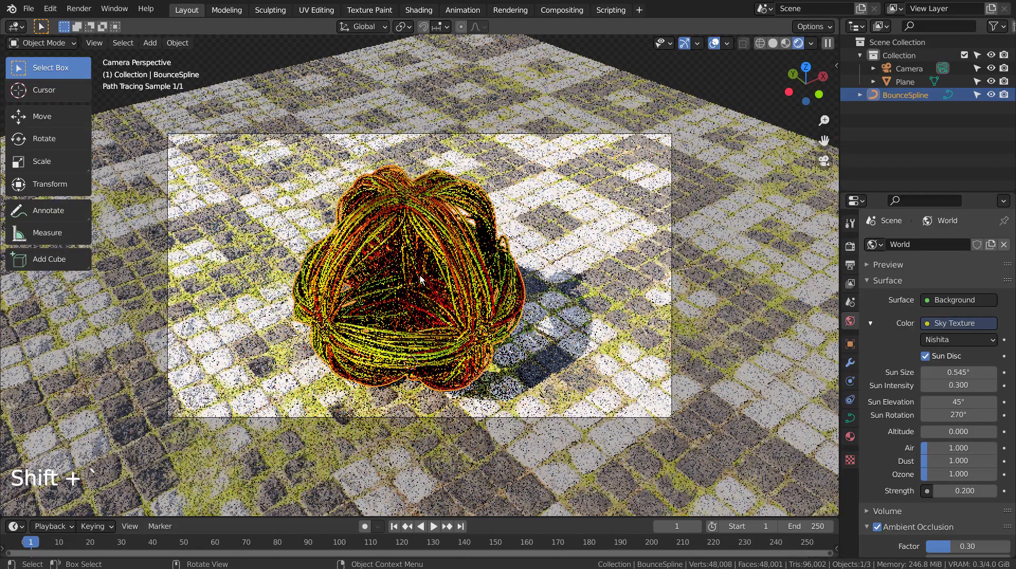
key(shift+grave)
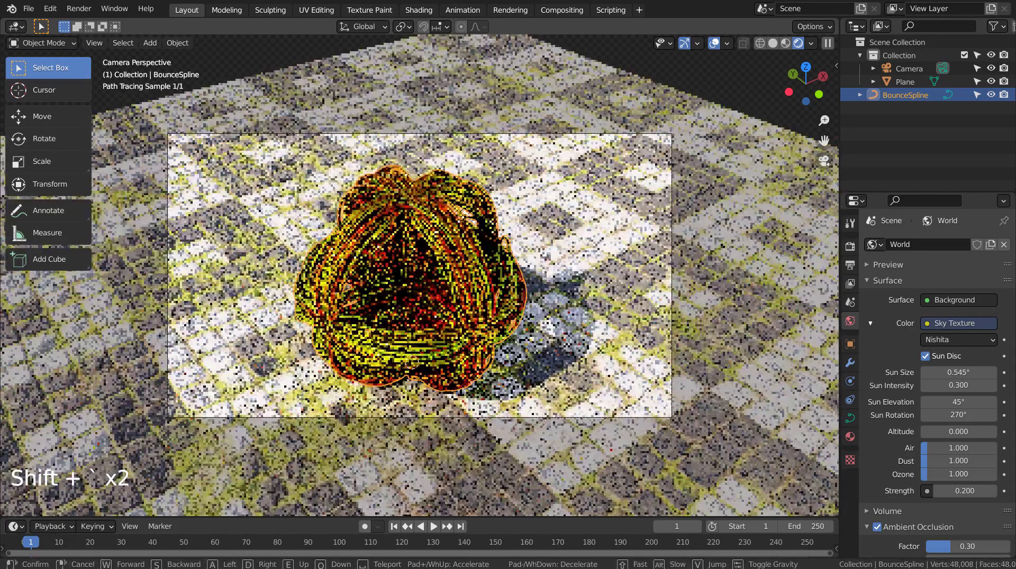
click(612, 314)
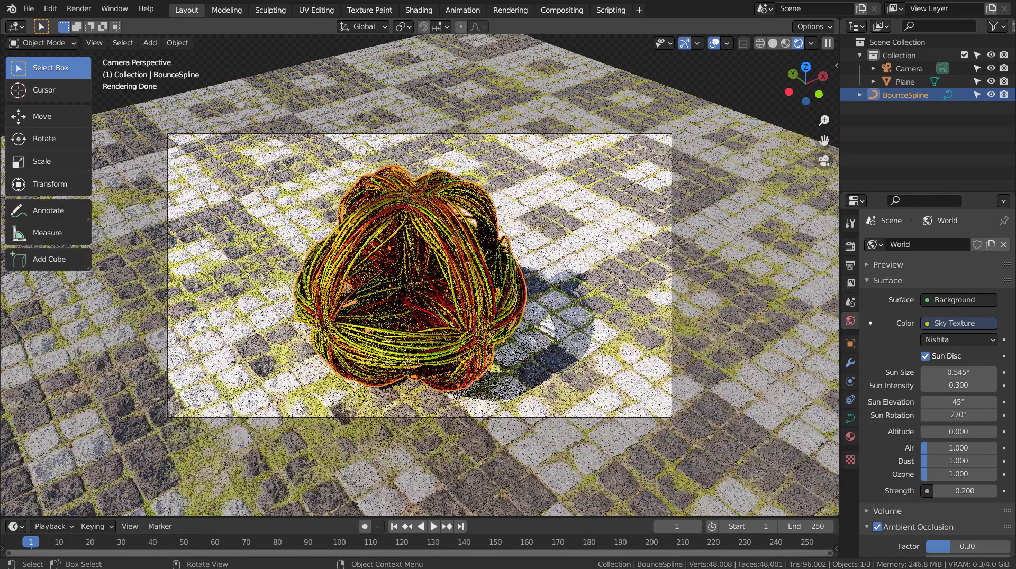
click(751, 81)
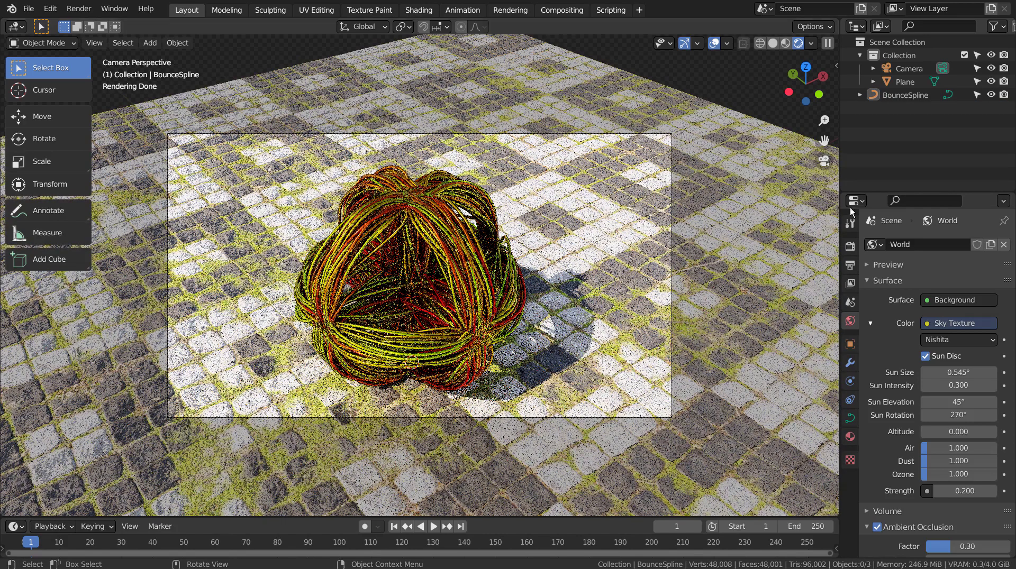
click(562, 10)
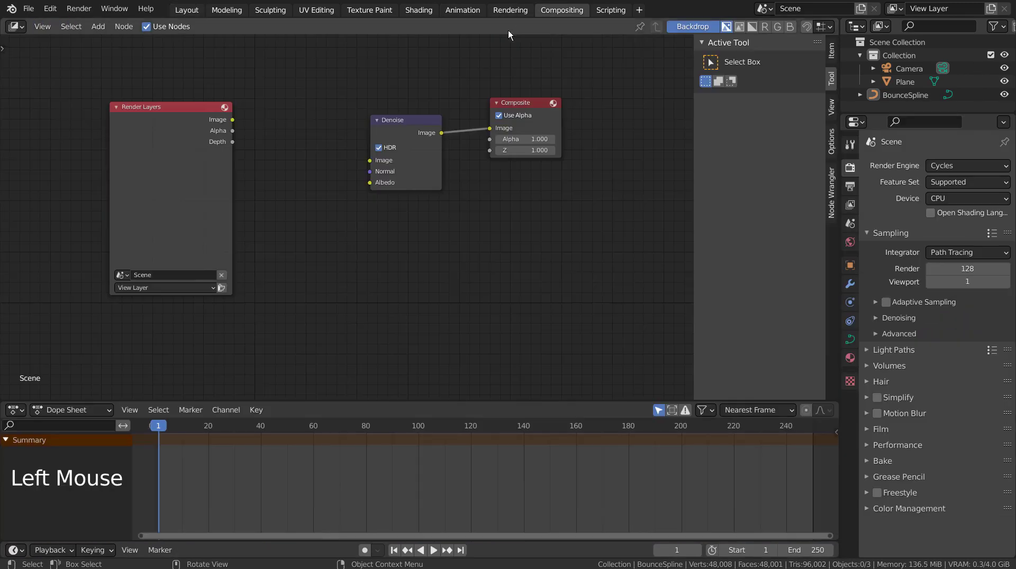
Back in Layout, lower the render samples from 128 to 32
click(187, 10)
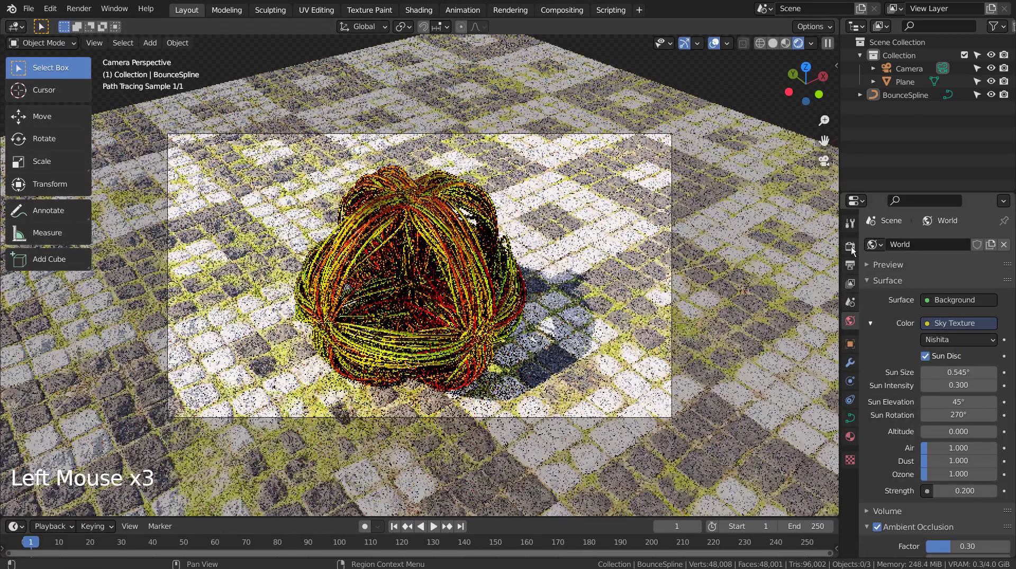
click(850, 247)
drag(967, 348, 934, 348)
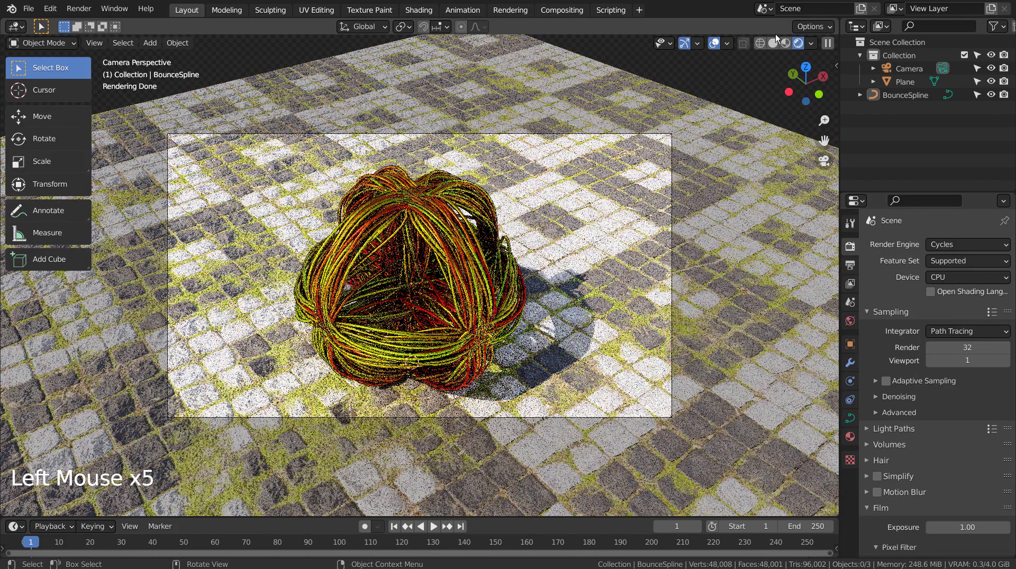
Switch the viewport to Solid shading, save the file, and start the F12 final render
click(773, 42)
click(760, 62)
key(ctrl+s)
key(F12)
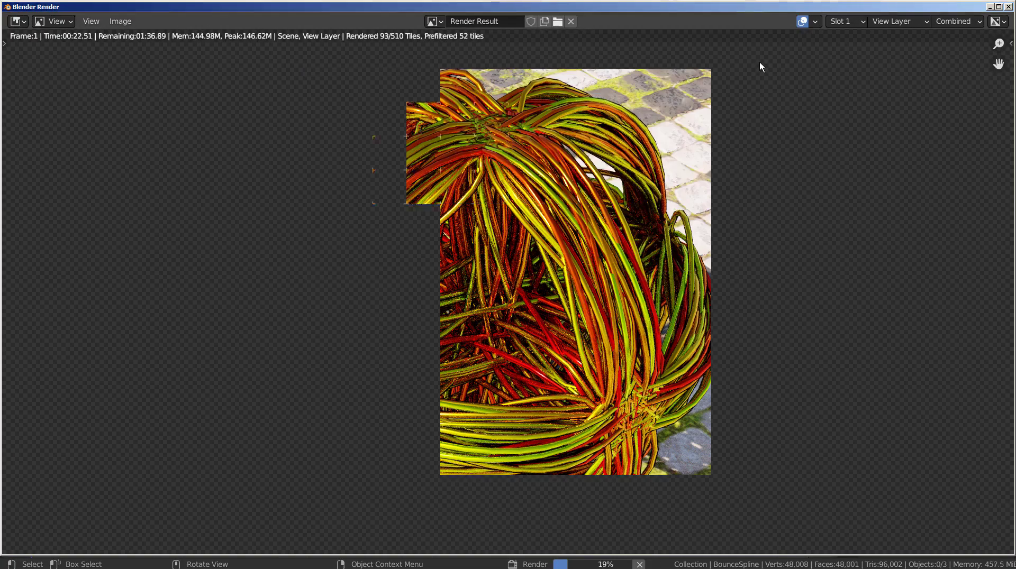